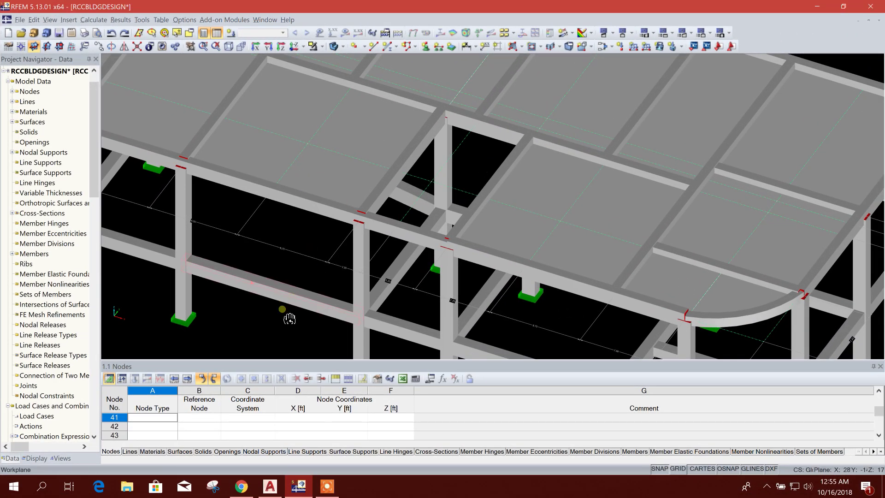
Switch to AutoCAD and measure the upper stair landing's depth beside the UP label with a linear dimension.
middle_click_drag(289, 317, 435, 312, "ctrl")
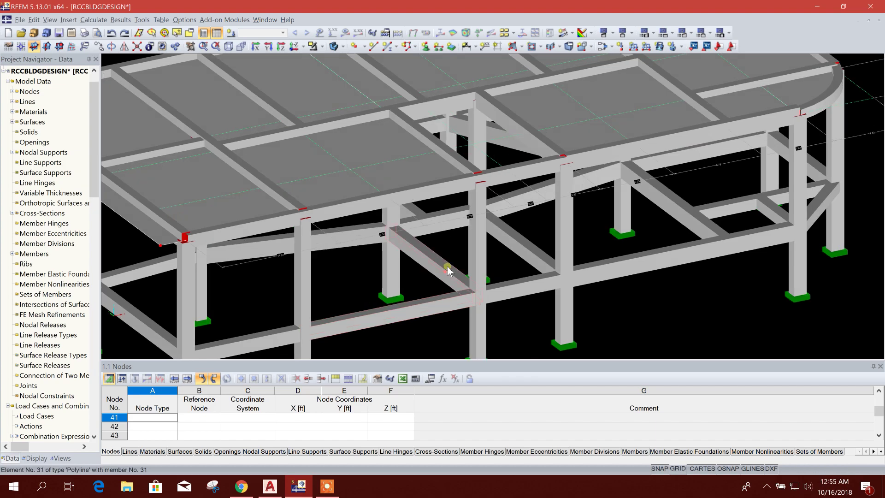
left_click(270, 486)
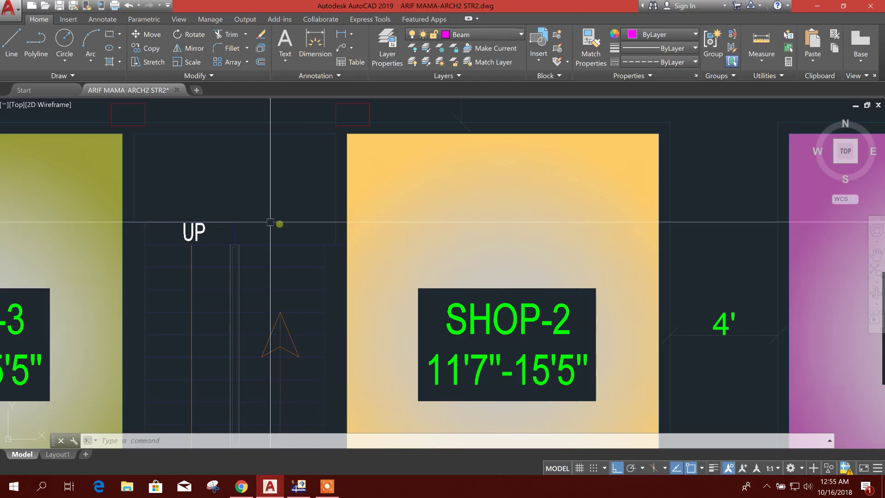
left_click(341, 33)
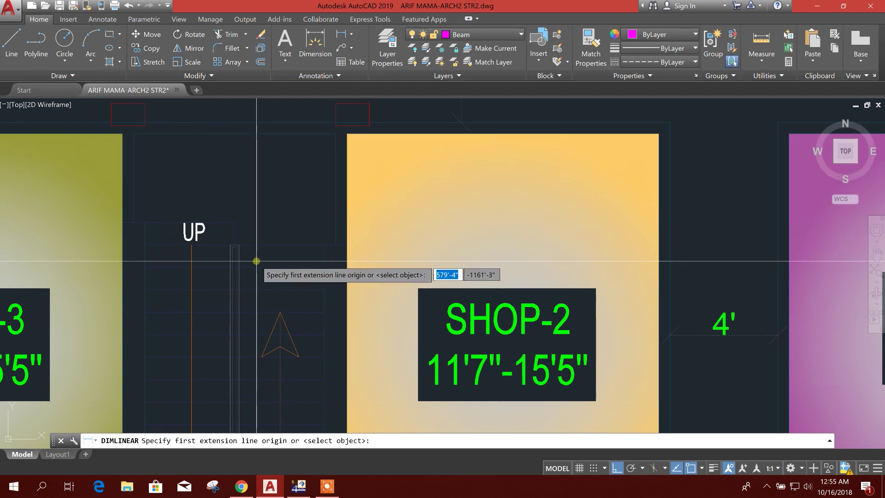
key("Escape")
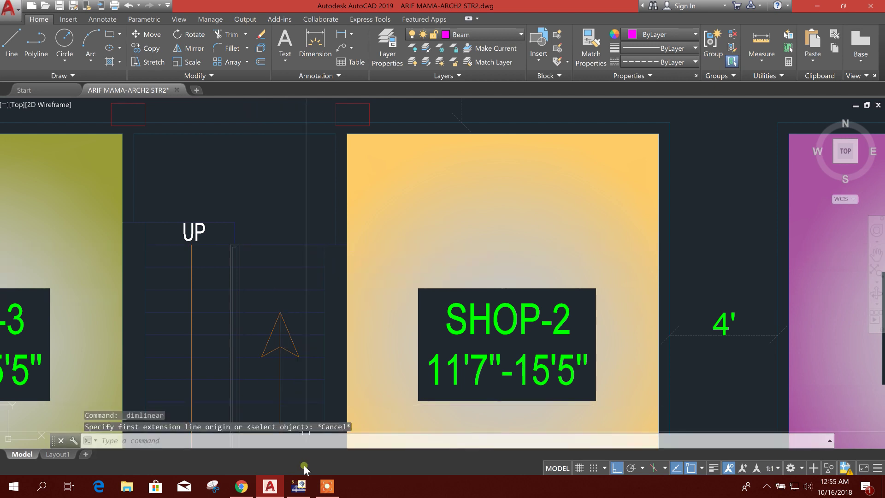
left_click(314, 44)
left_click(249, 140)
left_click(248, 243)
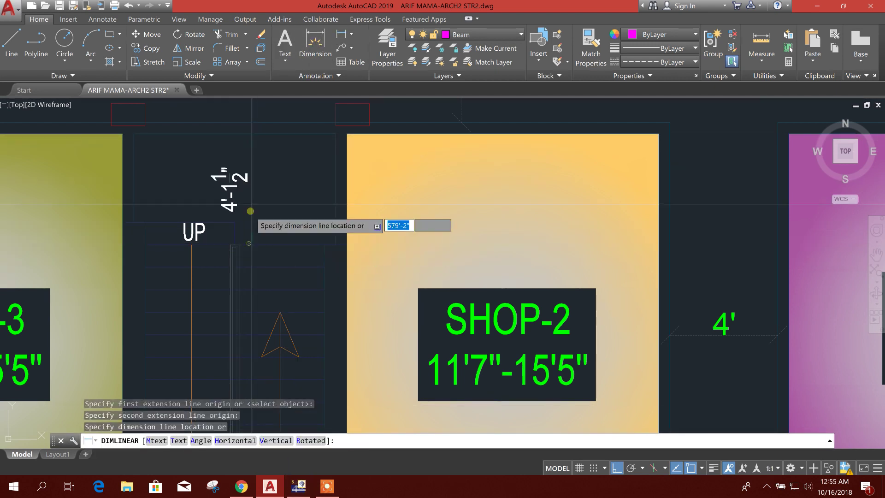
key("Escape")
Measure from the column near SHOP-2 to the upper edge of the stair flight with another linear dimension.
key("Return")
left_click(335, 115)
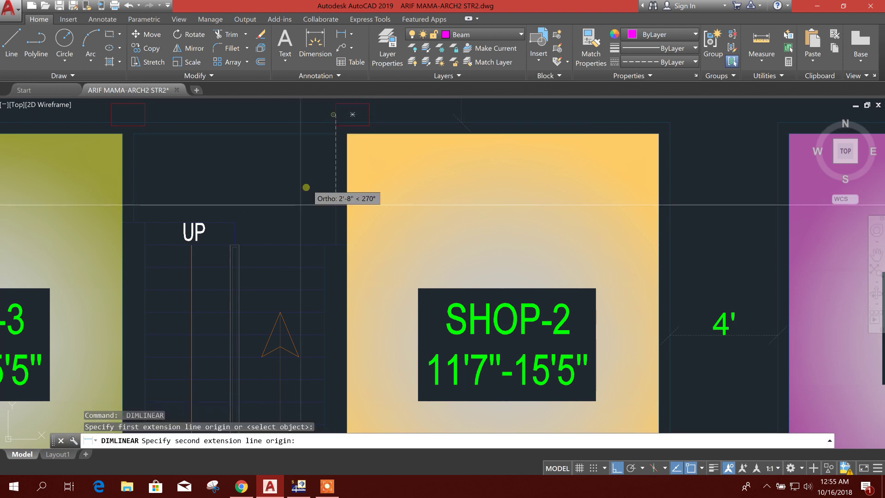
left_click(312, 249)
key("Escape")
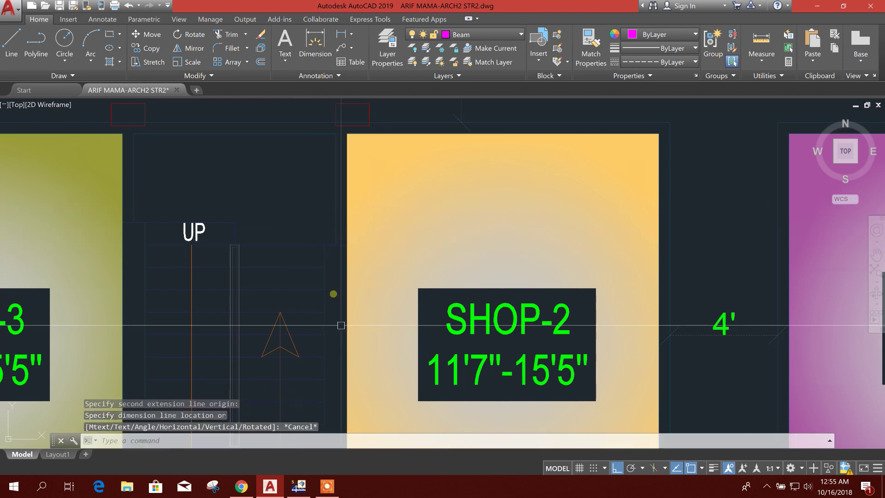
Switch back to RFEM and copy the short tie beam between the stairwell's inner columns once by -4.75 ft in Y.
left_click(308, 491)
middle_click_drag(582, 300, 561, 299, "ctrl")
left_click(452, 227)
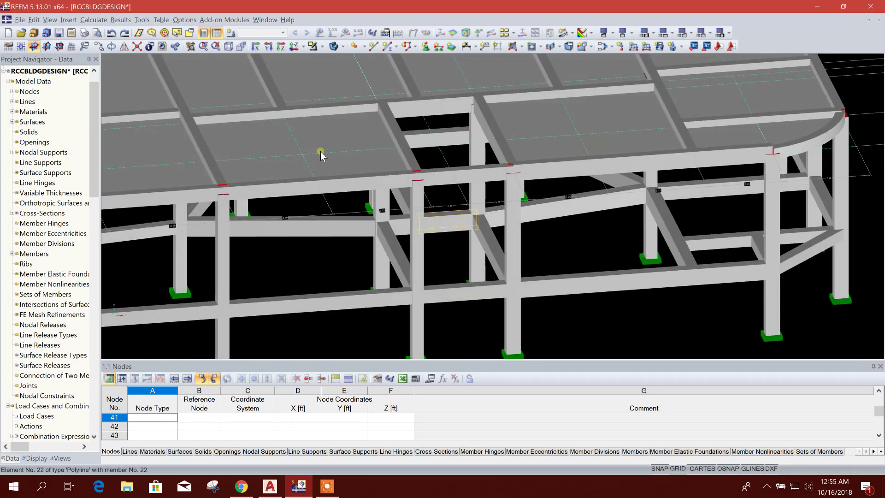
left_click(99, 47)
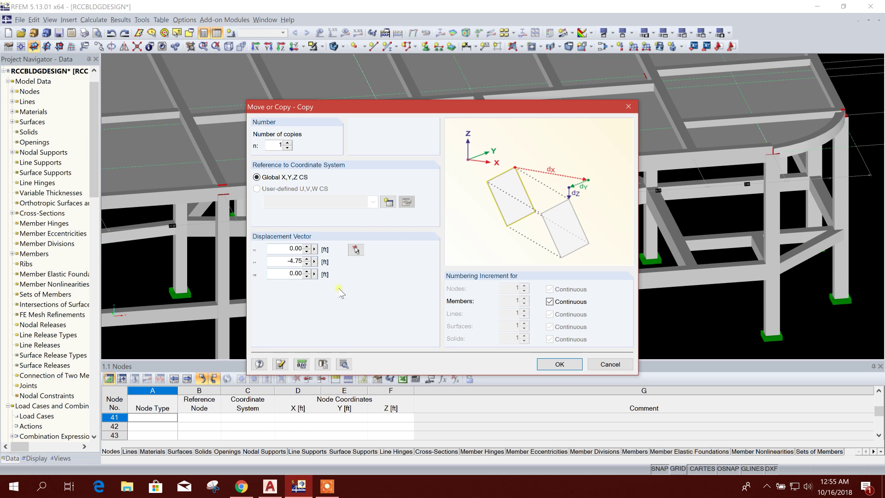
left_click(542, 362)
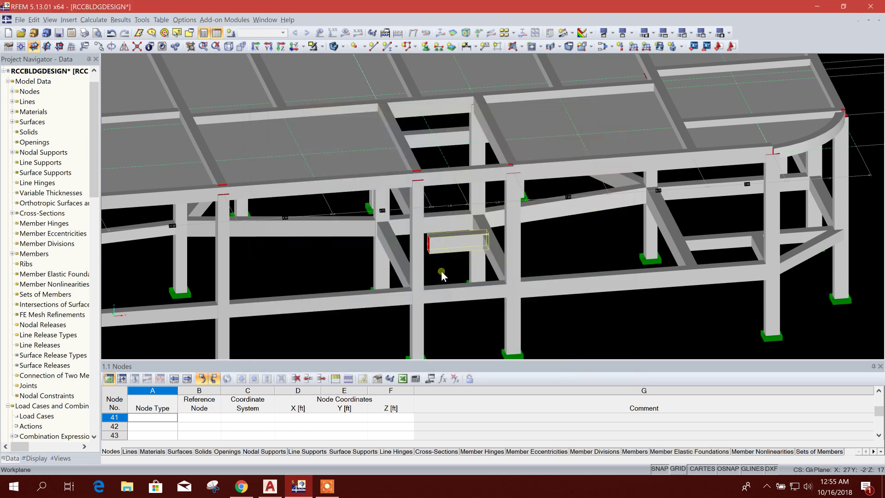
Extend the copied beam on both ends to the next member or line.
scroll(441, 276, "up", 3)
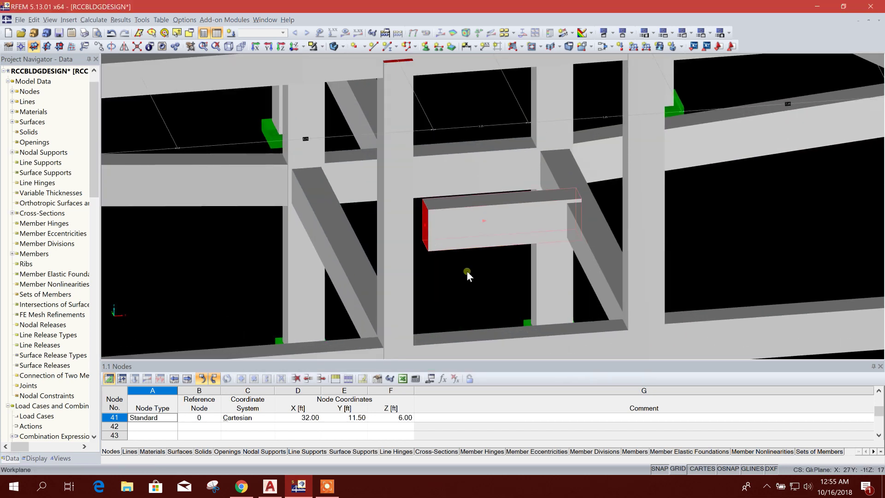
middle_click_drag(467, 272, 507, 263)
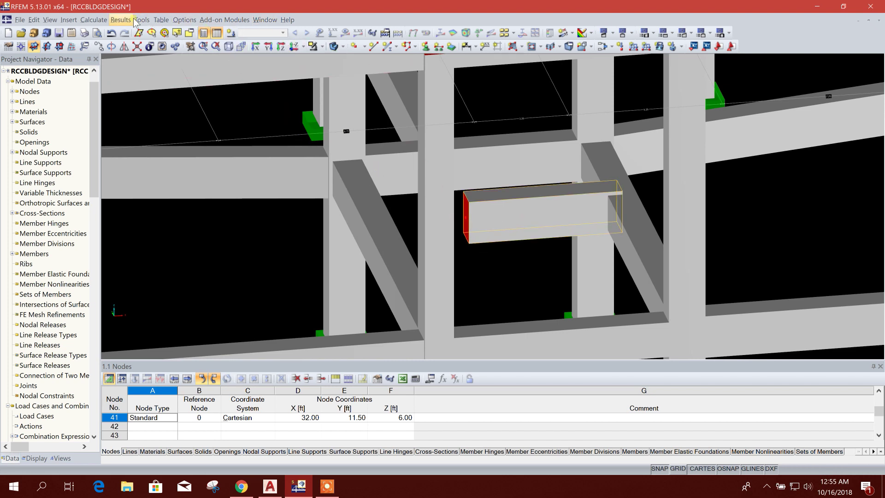
right_click(497, 198)
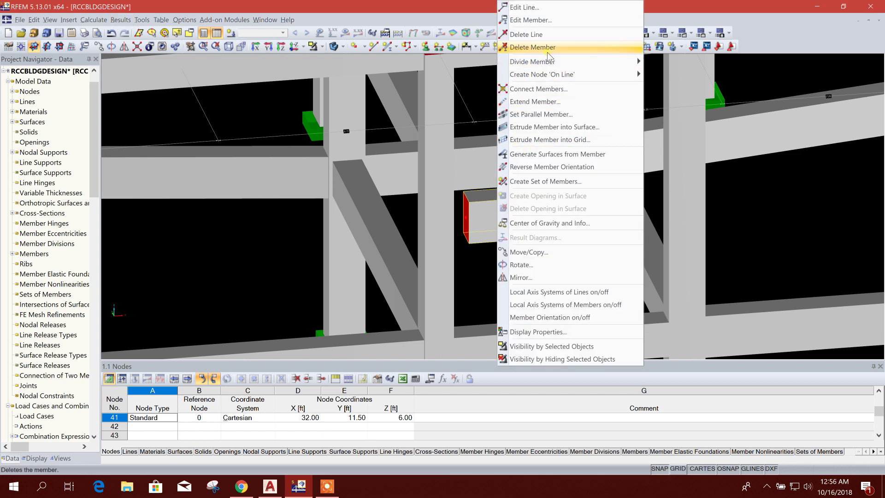
left_click(543, 101)
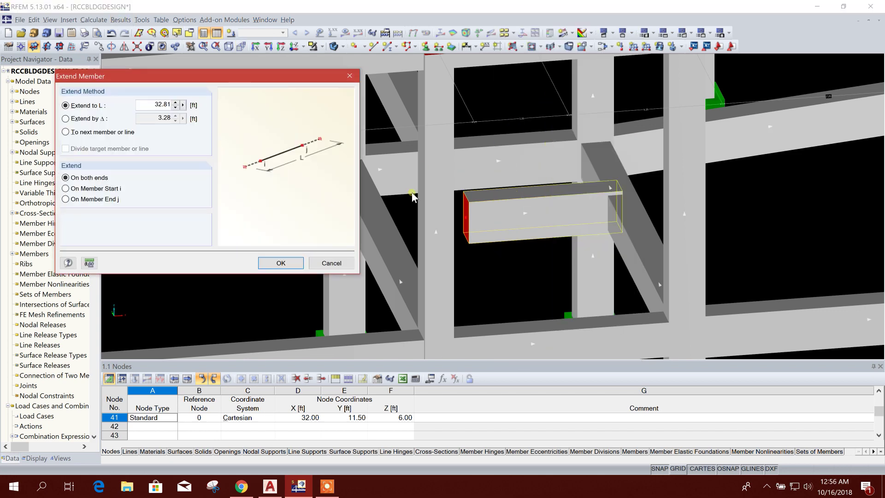
left_click(118, 132)
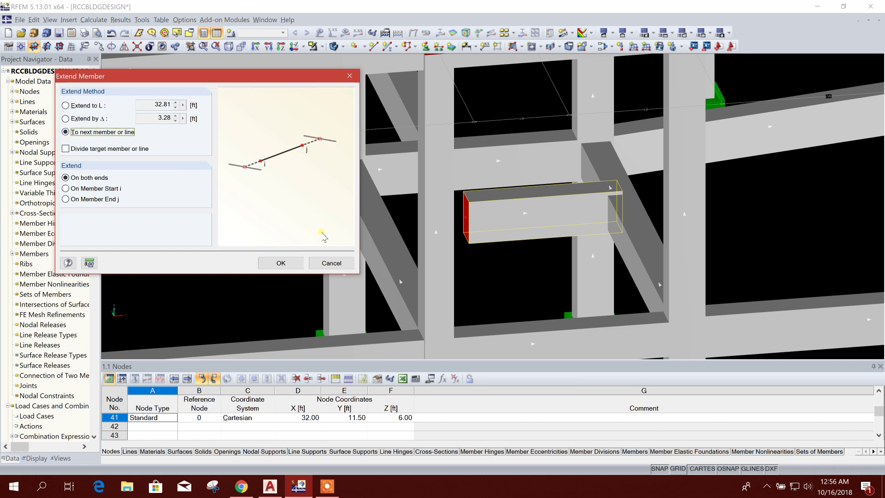
left_click(280, 262)
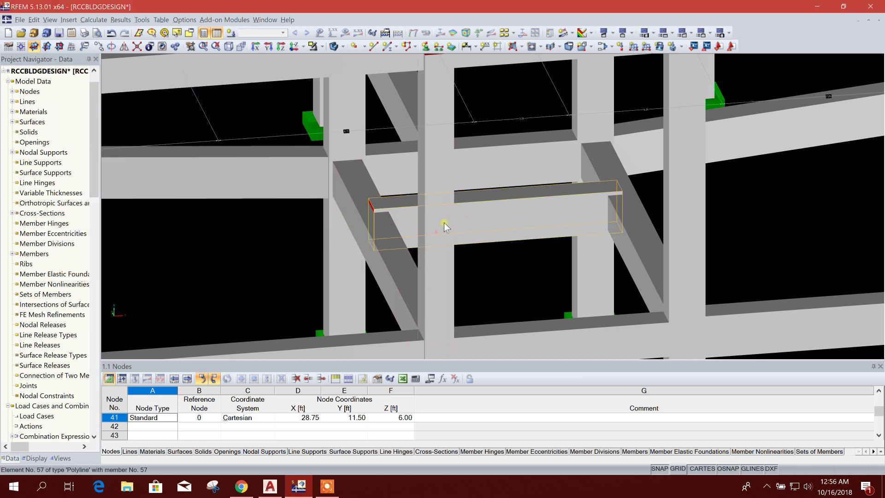
left_click(497, 260)
Add a Rectangle 10/15 concrete beam member between the midpoints of the two front stairwell columns.
middle_click_drag(497, 260, 531, 279, "ctrl")
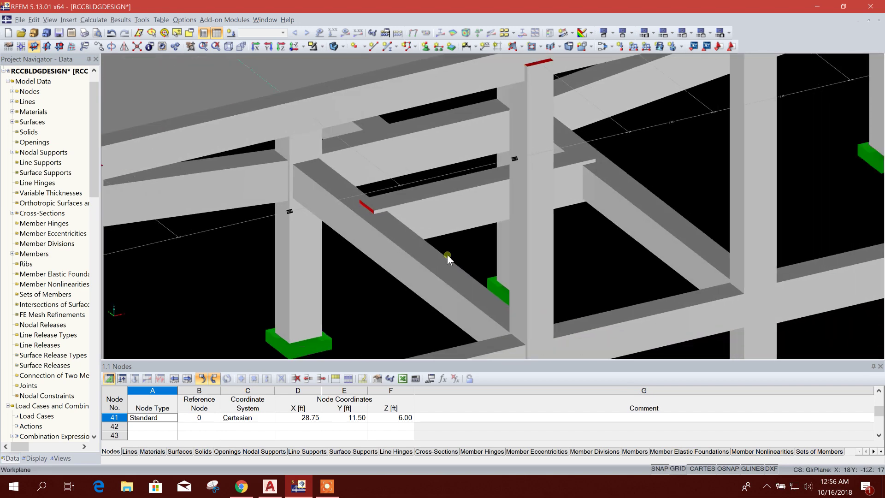
middle_click_drag(447, 258, 382, 247, "ctrl")
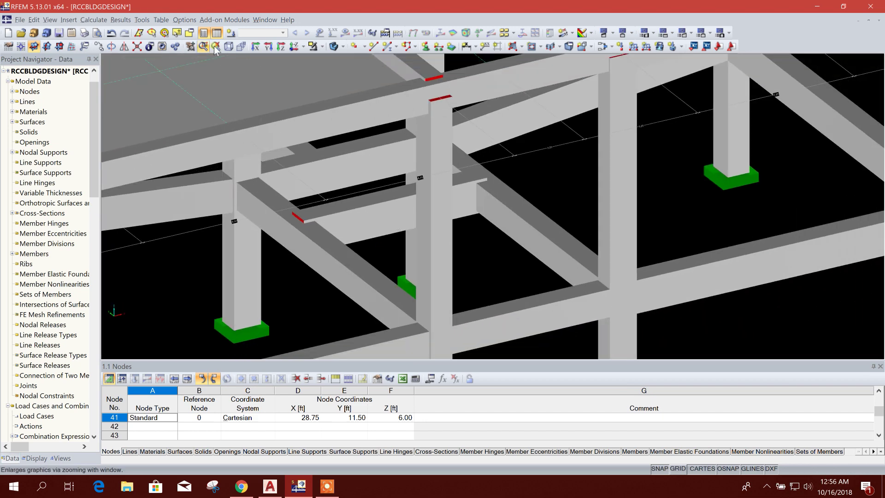
left_click(396, 48)
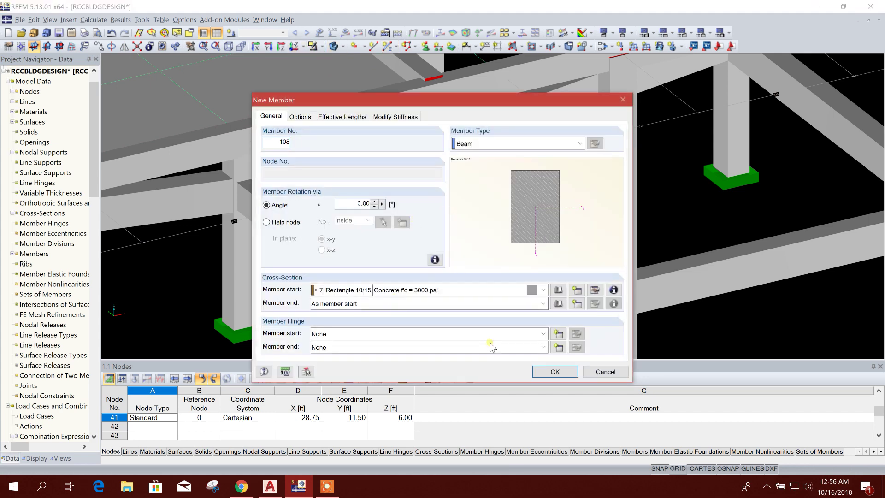
left_click(552, 372)
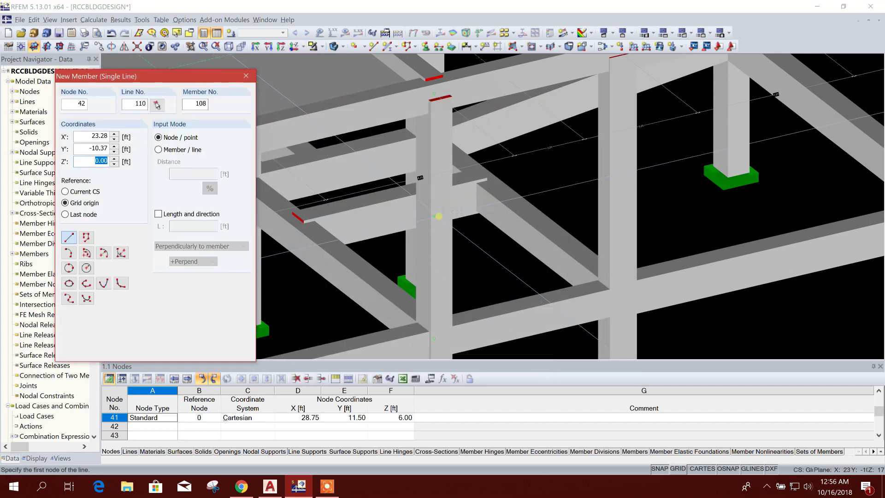
left_click(435, 215)
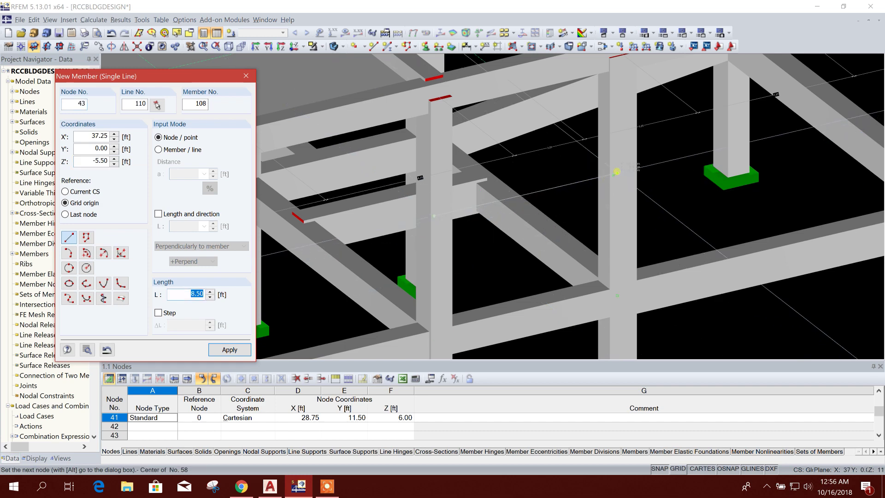
left_click(616, 171)
right_click(533, 262)
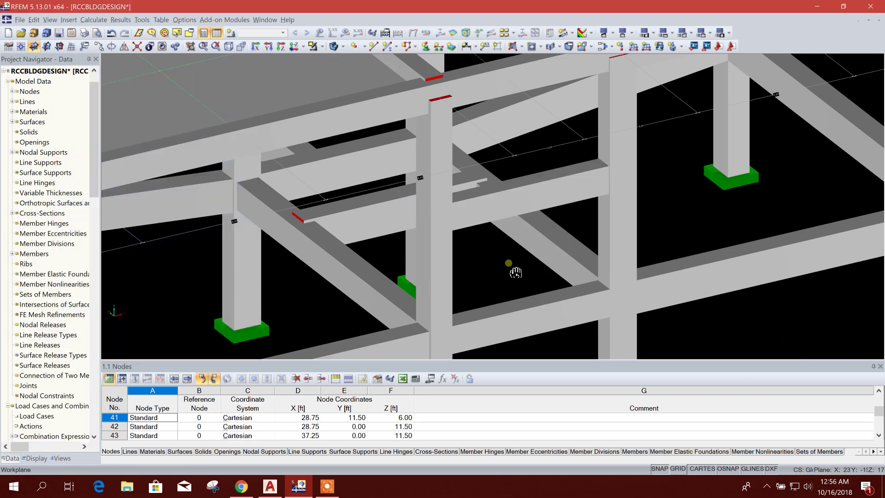
Select the new mid-height beam, then in AutoCAD measure from the column near ENTRY to the start of the stair flight.
mouse_move(509, 262)
middle_mouse_down("ctrl")
mouse_move(556, 266)
mouse_move(590, 252)
mouse_move(518, 276)
middle_mouse_up("ctrl")
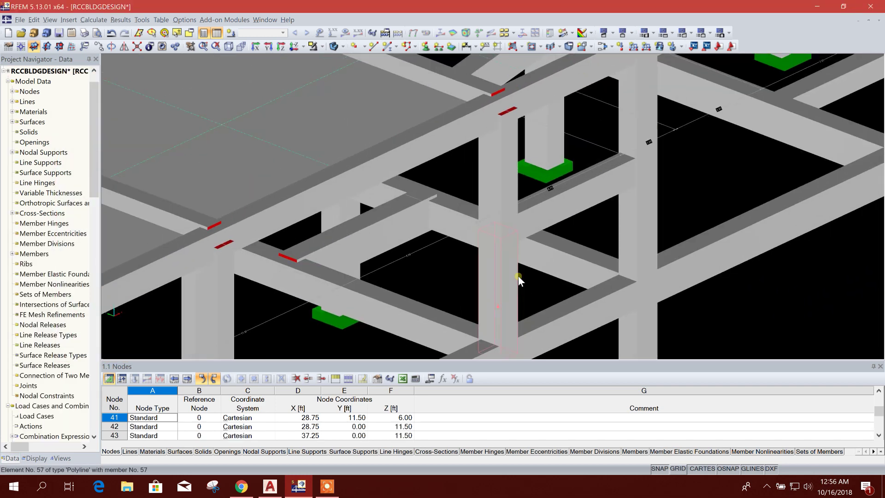
left_click(586, 207)
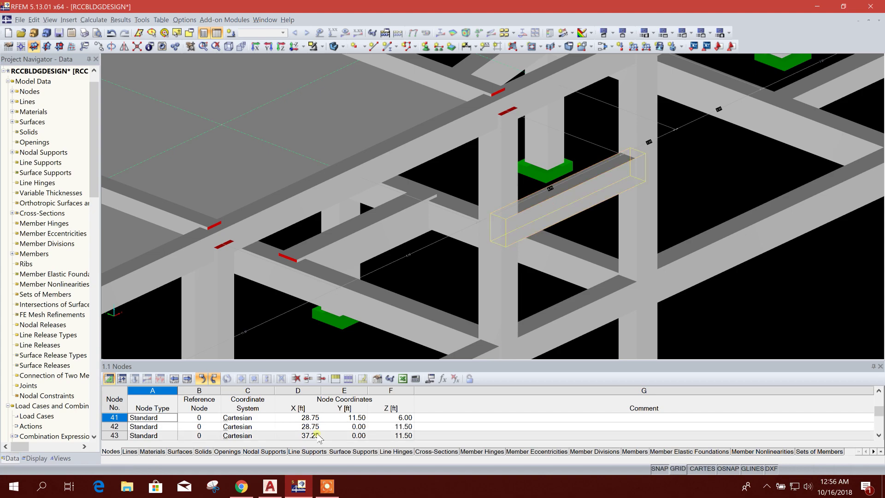
left_click(272, 491)
left_click(342, 33)
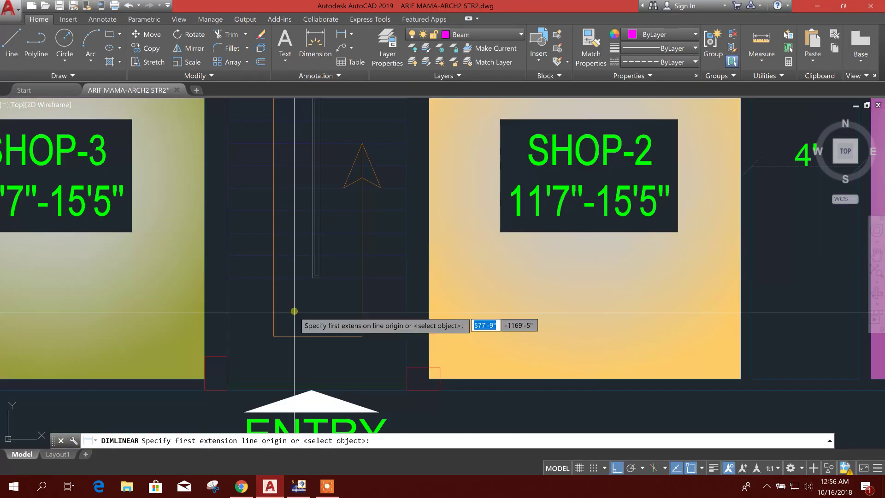
left_click(226, 357)
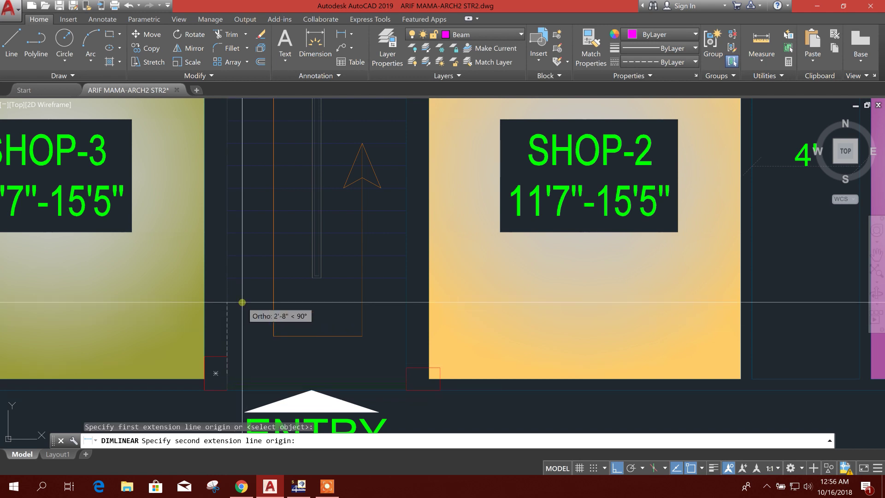
left_click(228, 284)
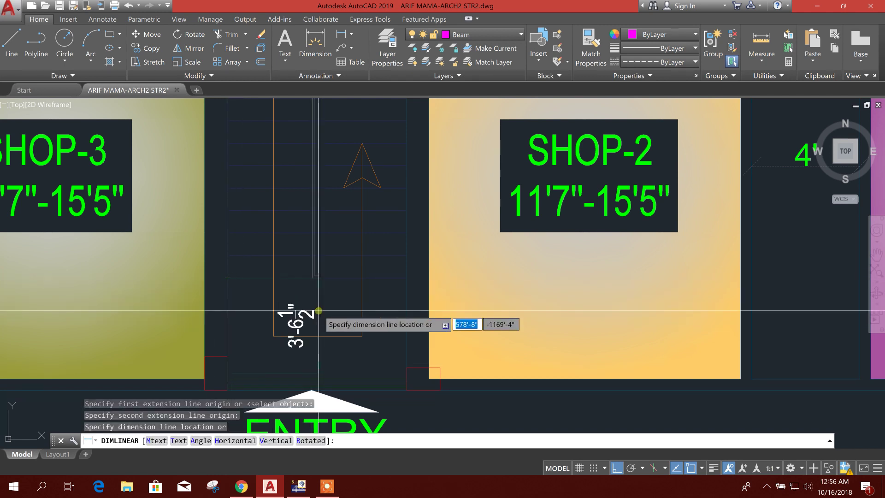
left_click(318, 311)
Return to RFEM and copy the selected mid-height beam once in the positive Y direction by the measured landing depth.
left_click(298, 485)
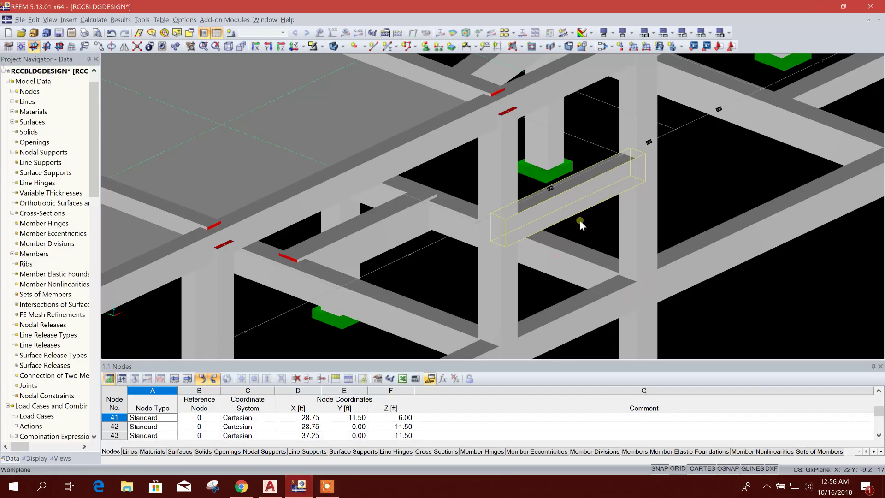
left_click(102, 47)
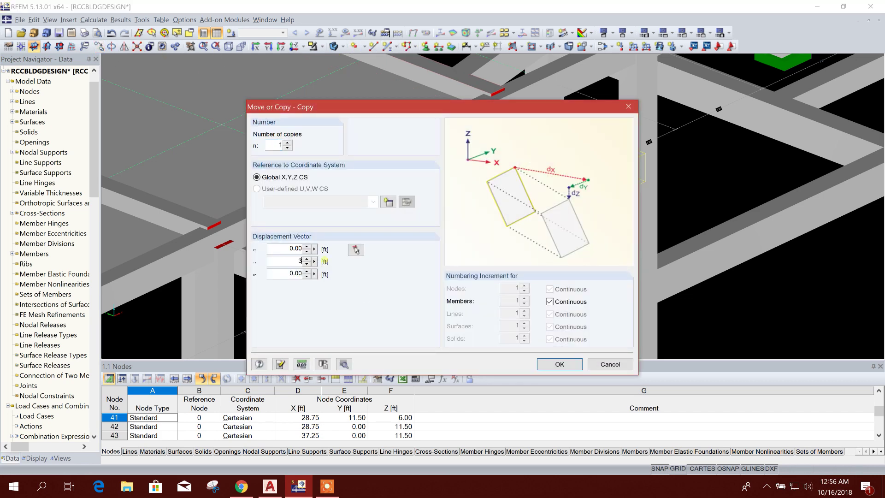
left_click(559, 364)
scroll(632, 265, "up", 5)
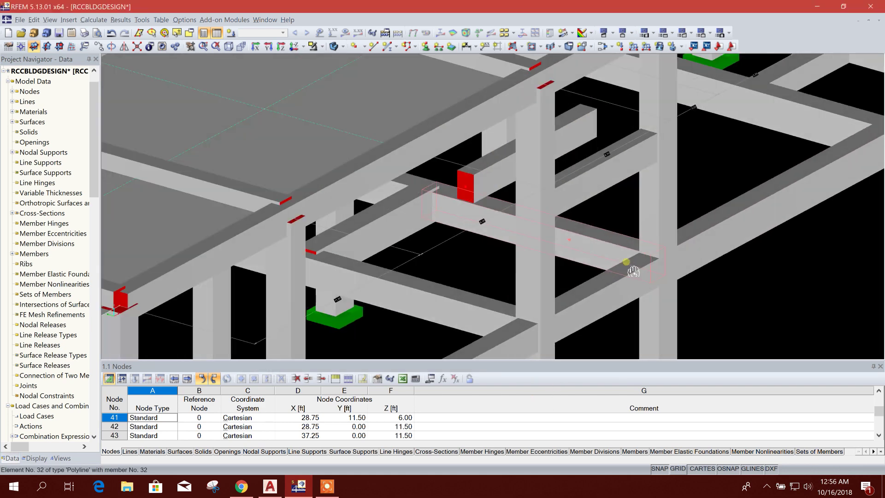
Try to create a 7.5 in polygonal concrete surface over half of the landing, between the ends and midpoints of the two mid-height beams.
middle_click_drag(625, 262, 561, 210, "ctrl")
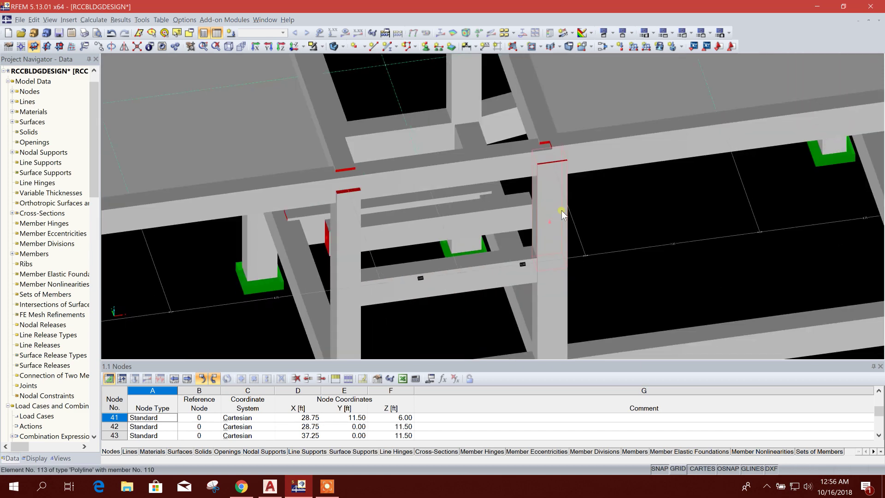
left_click(514, 48)
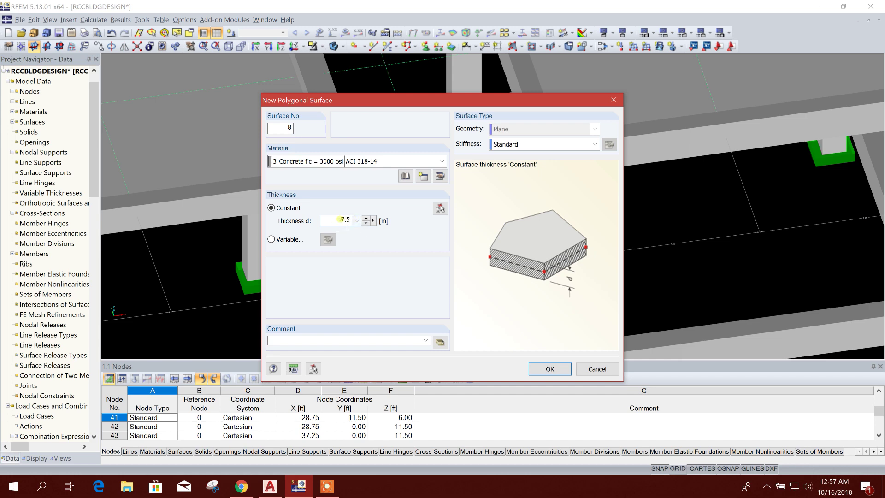
left_click(541, 369)
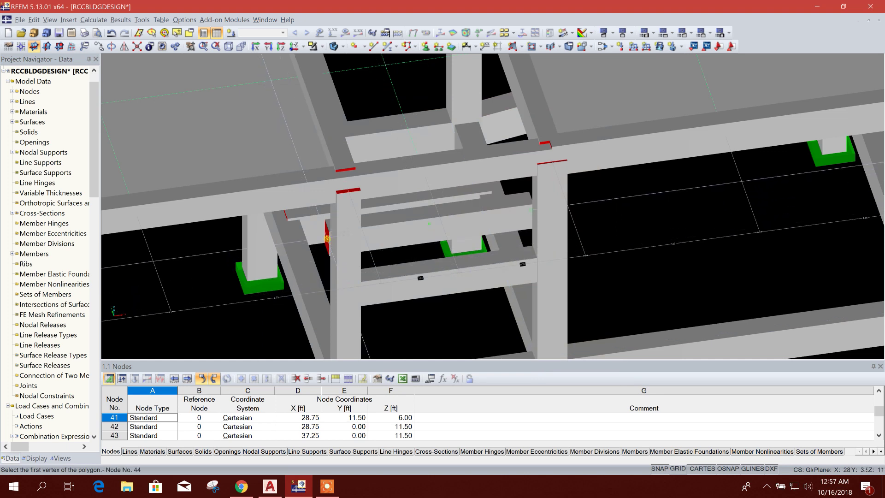
left_click(326, 238)
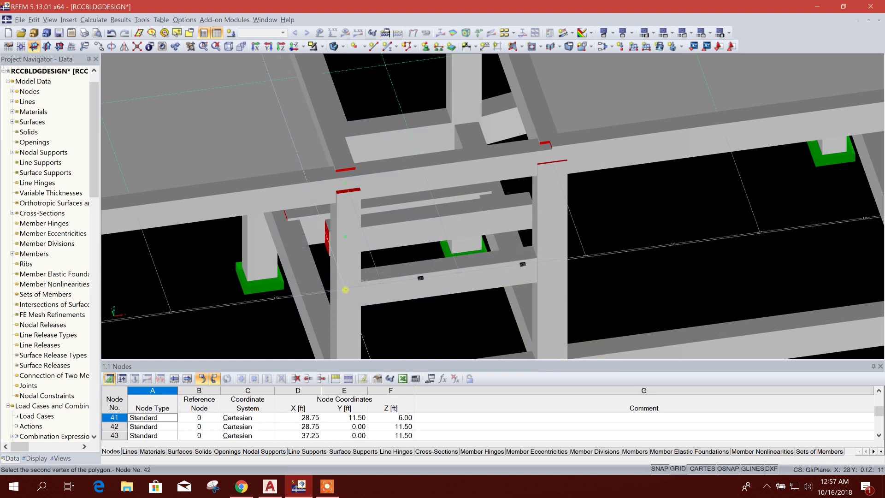
left_click(344, 290)
left_click(447, 276)
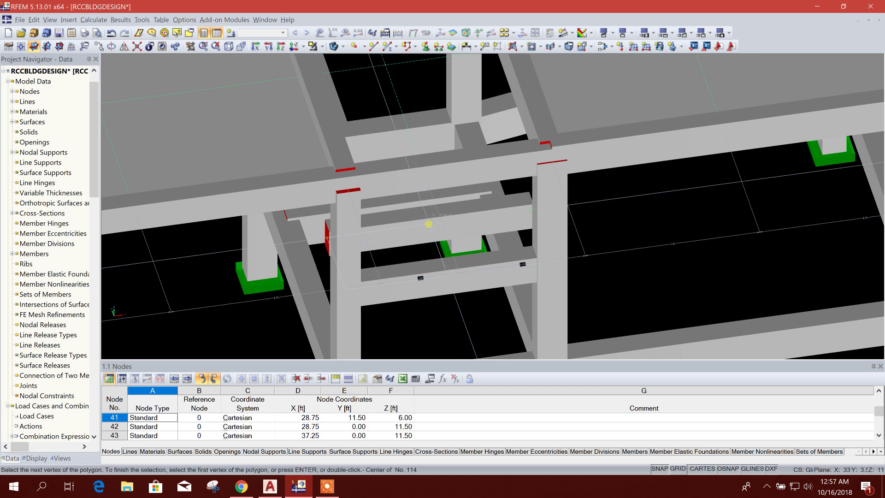
left_click(428, 224)
left_click(326, 236)
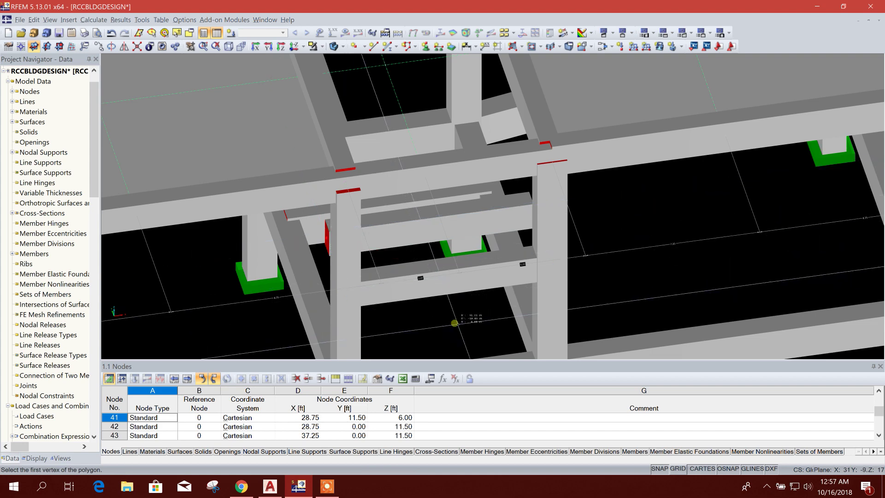
Add a 7.50 in rectangular concrete surface over one half of the landing, from the inner beam's end to the outer beam's midpoint.
middle_click_drag(464, 324, 482, 328, "ctrl")
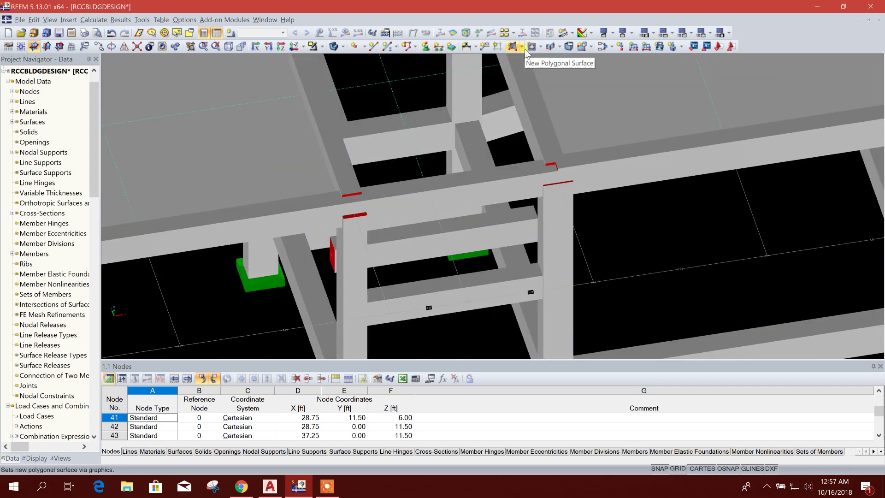
left_click(539, 47)
left_click(548, 62)
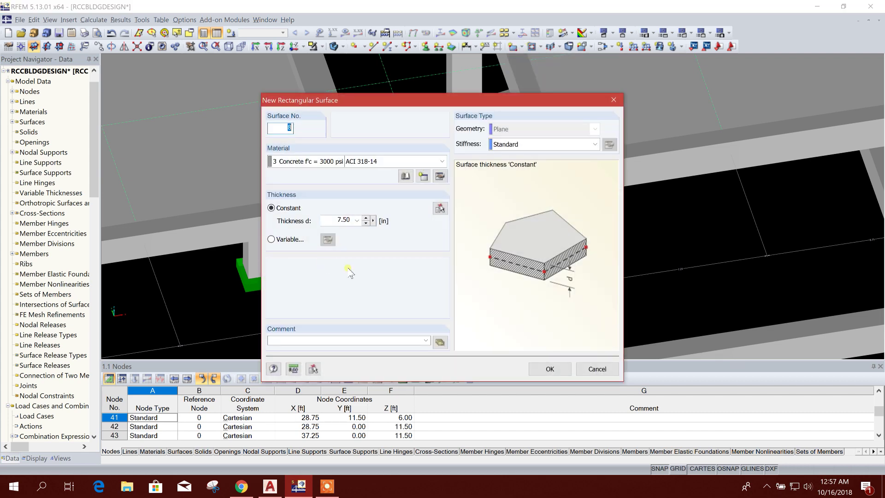
left_click(537, 373)
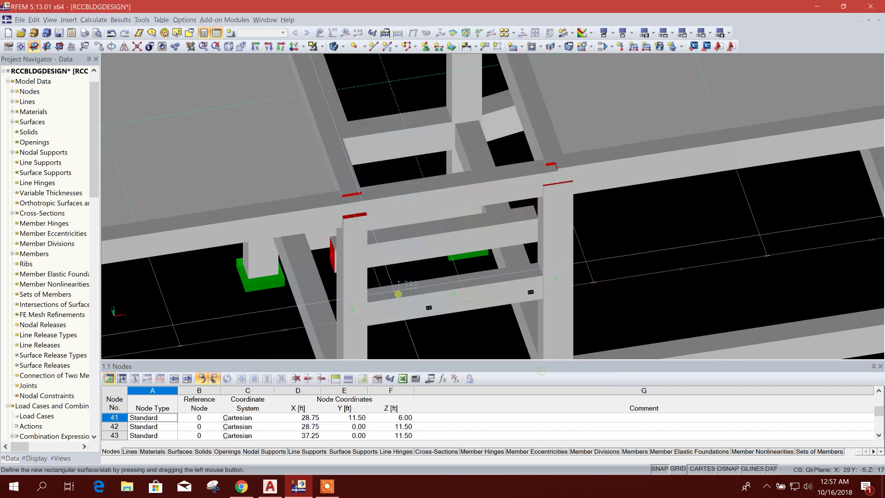
left_click_drag(333, 253, 452, 293)
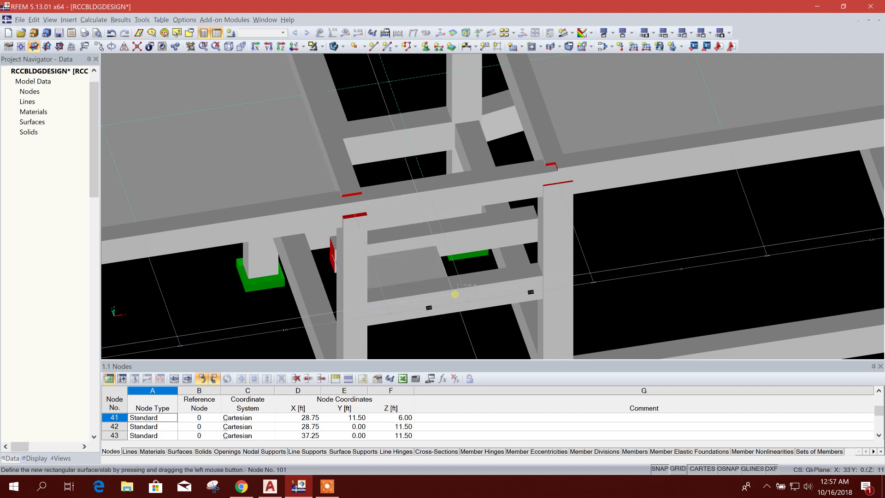
Add the landing's other half as a rectangular surface from the inner beam's midpoint to the outer beam's far end.
middle_click_drag(502, 304, 418, 321)
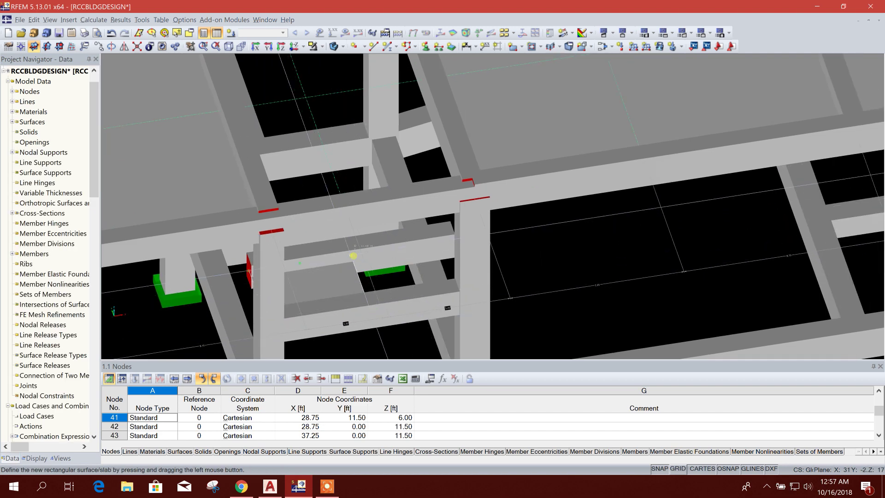
left_click_drag(352, 256, 479, 295)
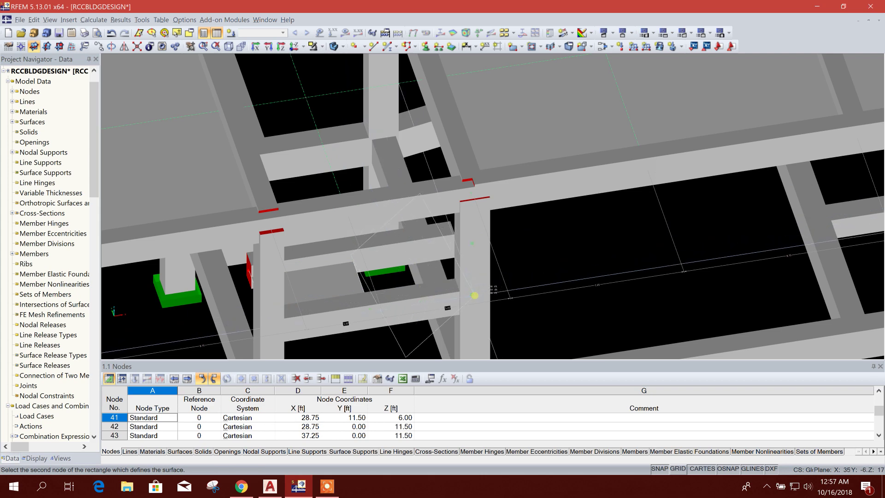
left_click(473, 295)
Model a stair flight as a 7.50 in polygonal concrete surface joining half of the landing's inner edge to half of the lower cross beam.
scroll(482, 301, "down", 2)
middle_click_drag(418, 328, 459, 307, "ctrl")
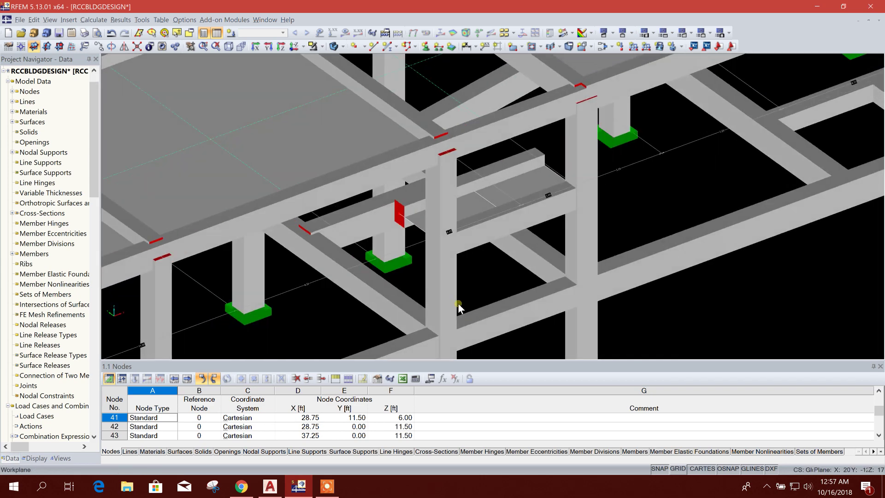
middle_click_drag(484, 254, 468, 283)
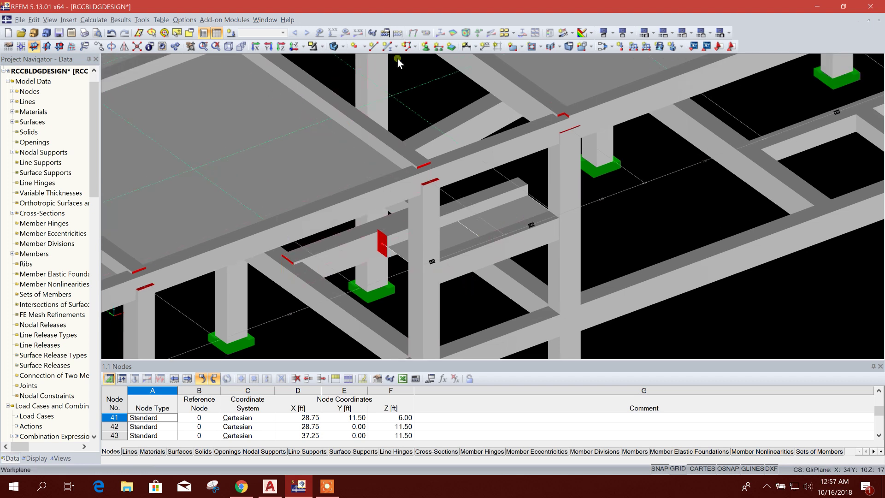
left_click(540, 47)
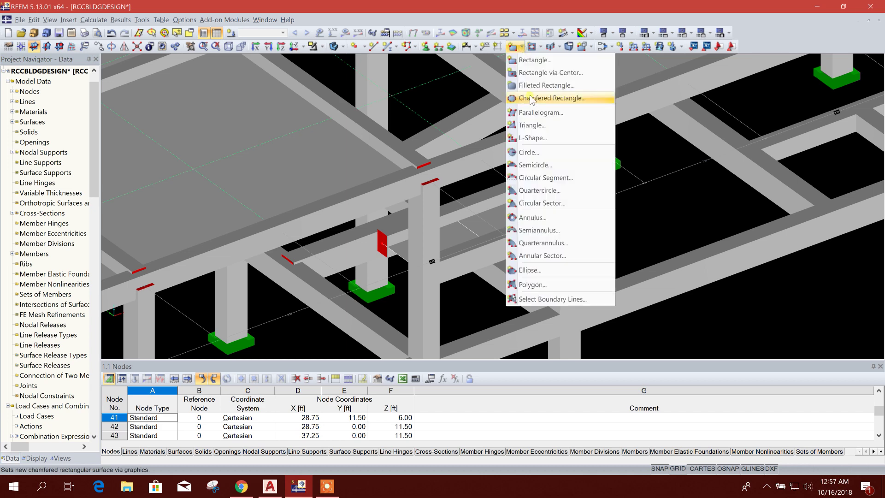
left_click(518, 295)
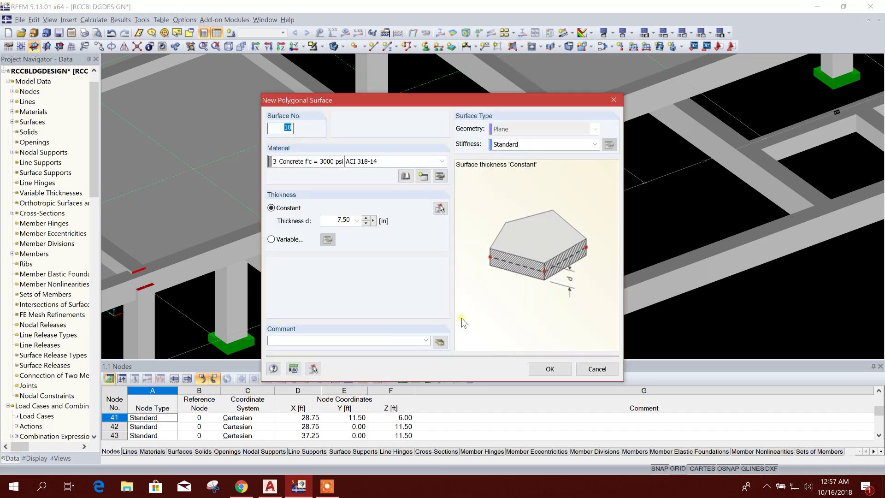
left_click(549, 369)
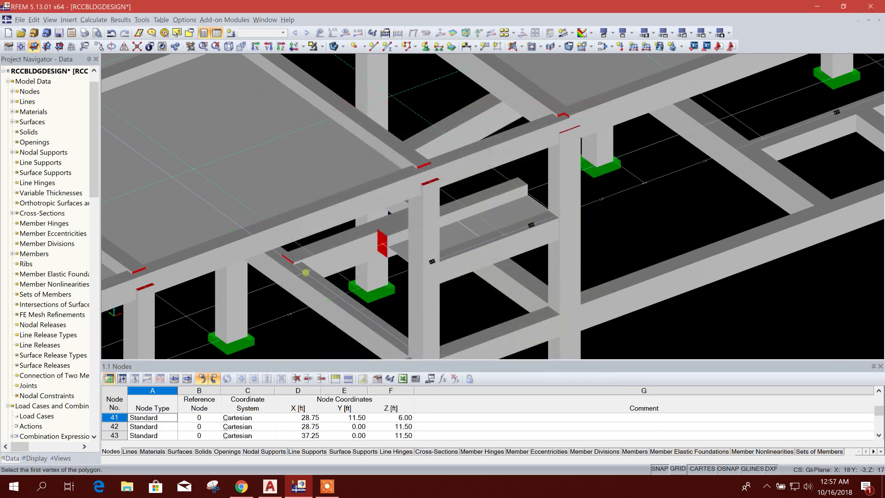
scroll(270, 270, "up", 2)
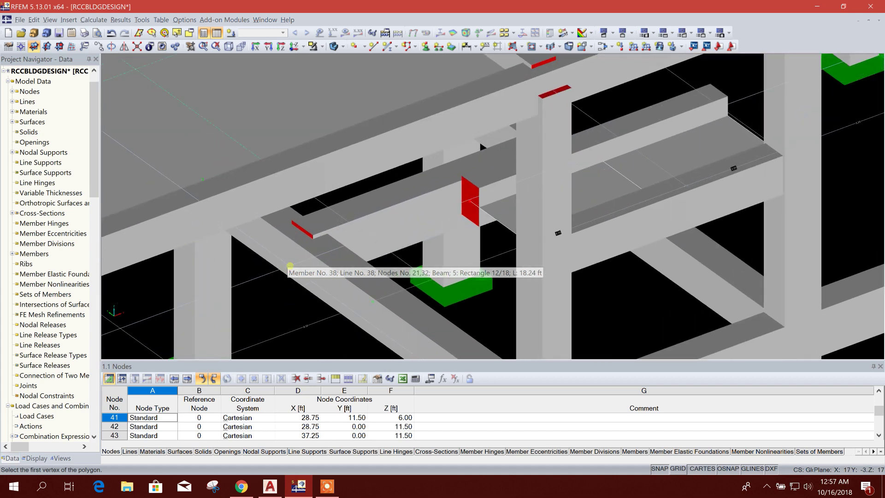
scroll(310, 263, "up", 2)
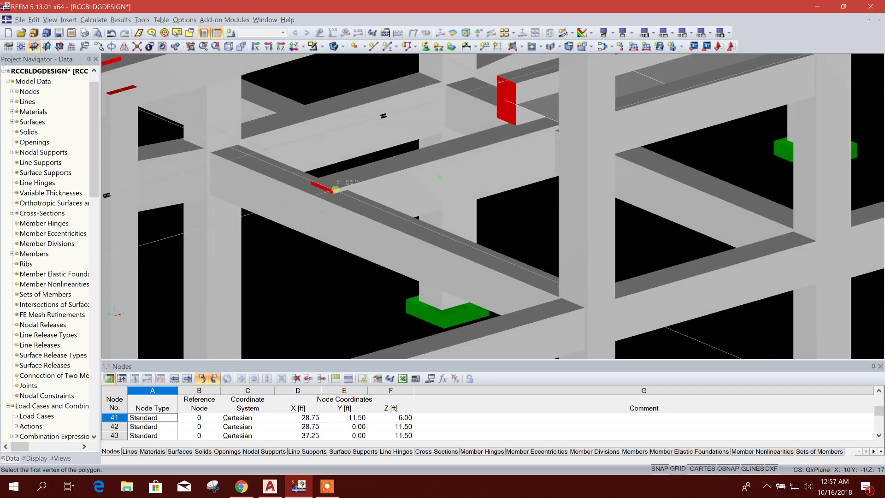
left_click(322, 209)
middle_click_drag(622, 230, 530, 274)
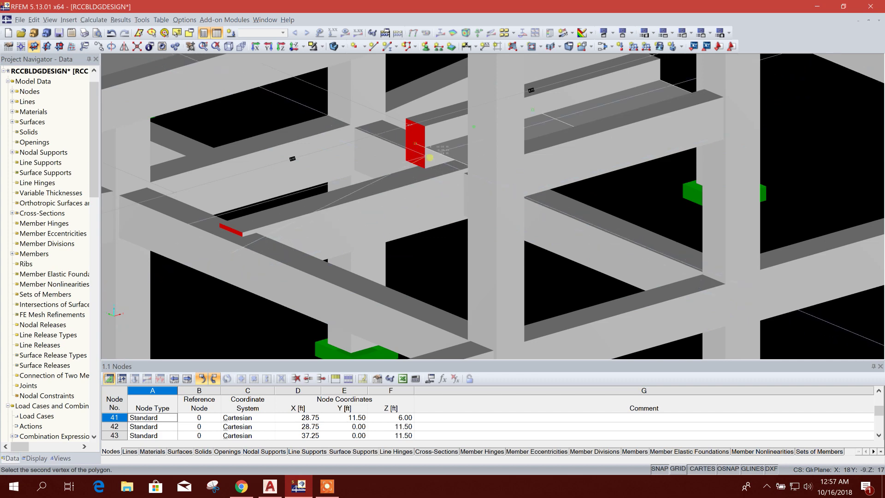
left_click(416, 143)
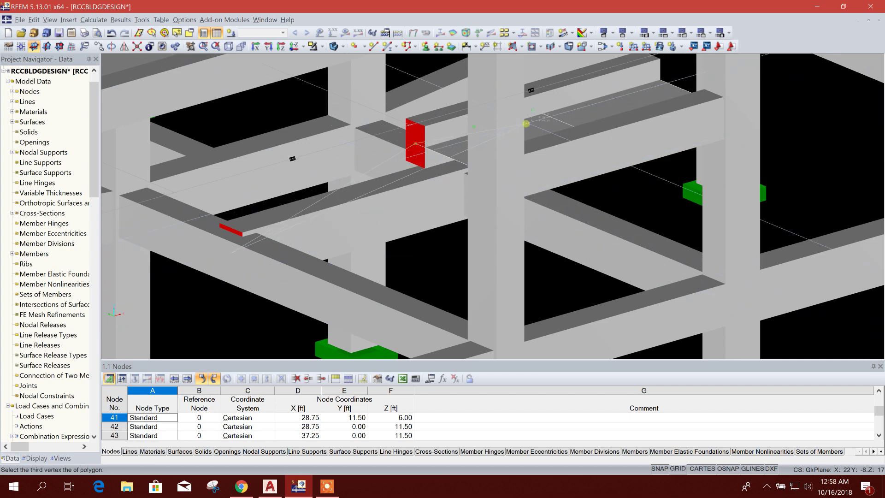
middle_click_drag(599, 166, 553, 187, "ctrl")
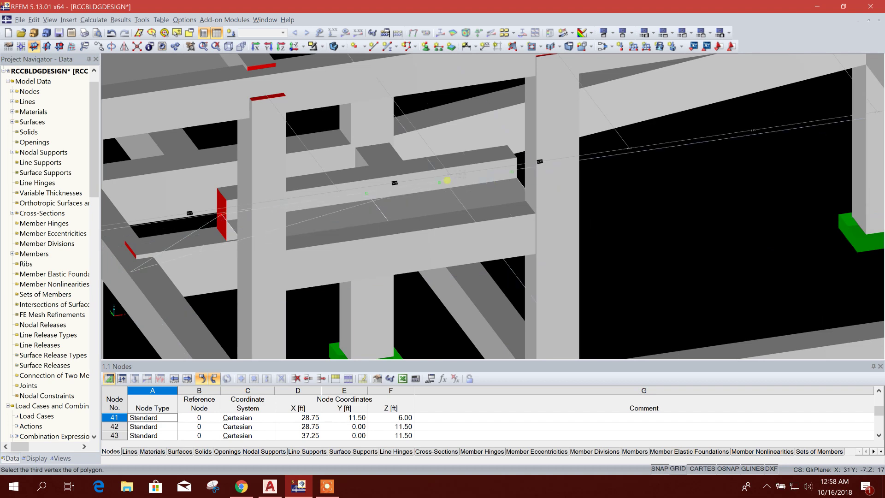
left_click(367, 194)
middle_click_drag(299, 272, 447, 212)
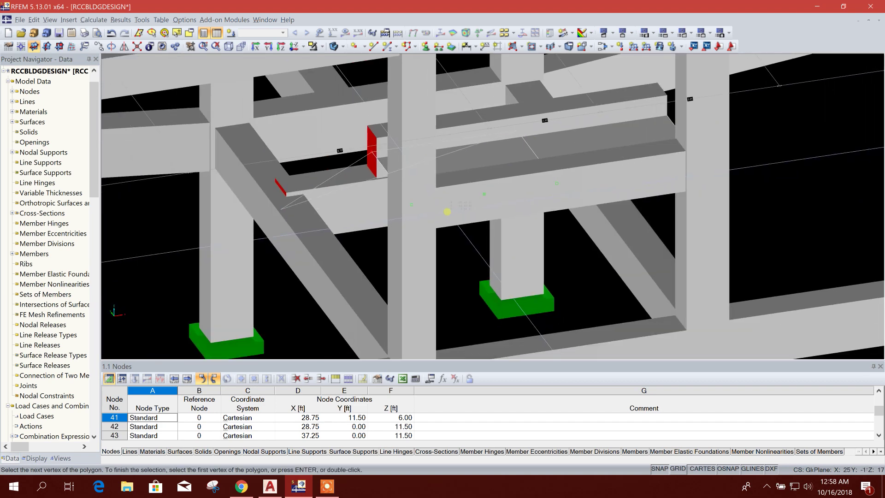
middle_click_drag(363, 253, 412, 254, "ctrl")
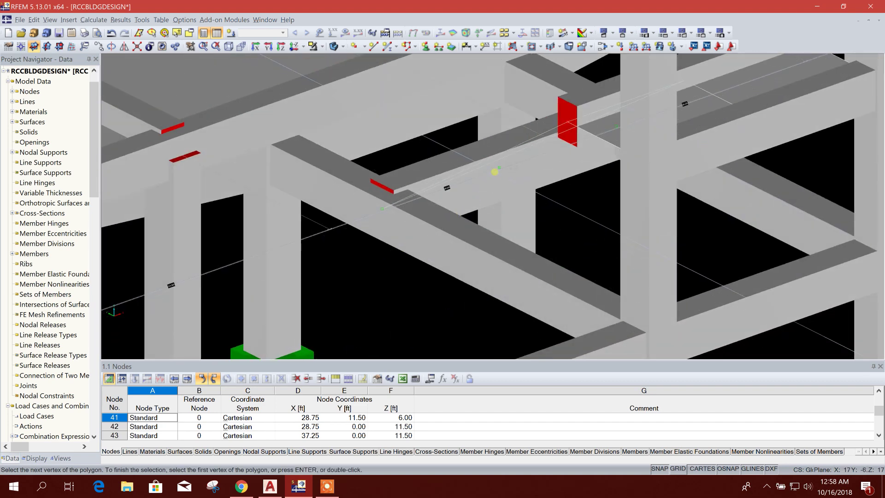
left_click(497, 167)
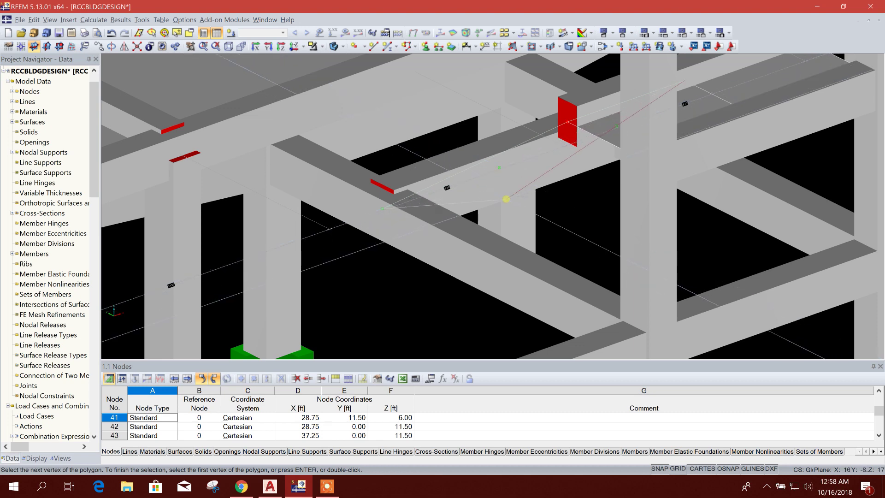
middle_click_drag(504, 199, 470, 202, "ctrl")
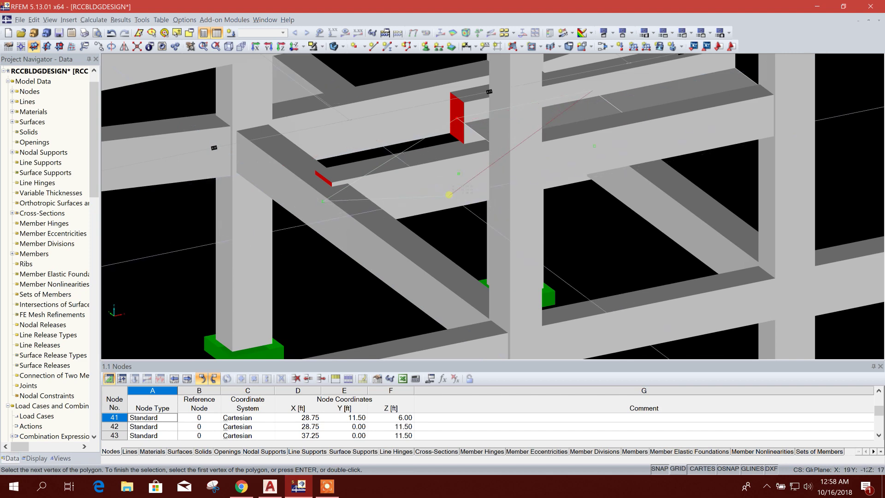
middle_click_drag(458, 191, 469, 217)
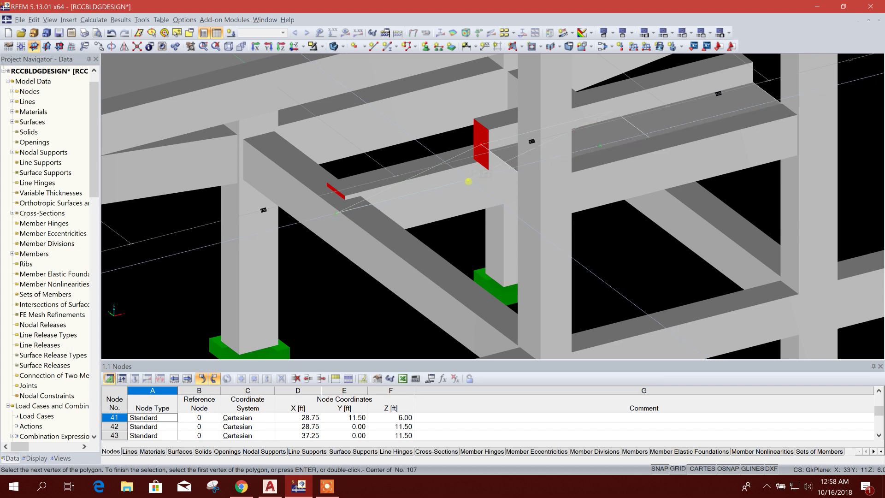
double_click(469, 181)
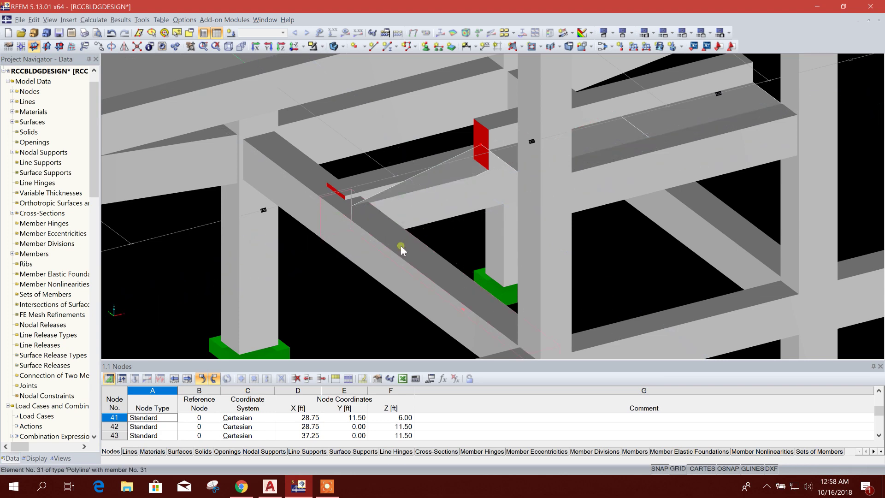
Delete both member segments of the copied beam along the landing slab's inner edge, keeping the slab surfaces.
middle_click_drag(452, 249, 477, 195, "ctrl")
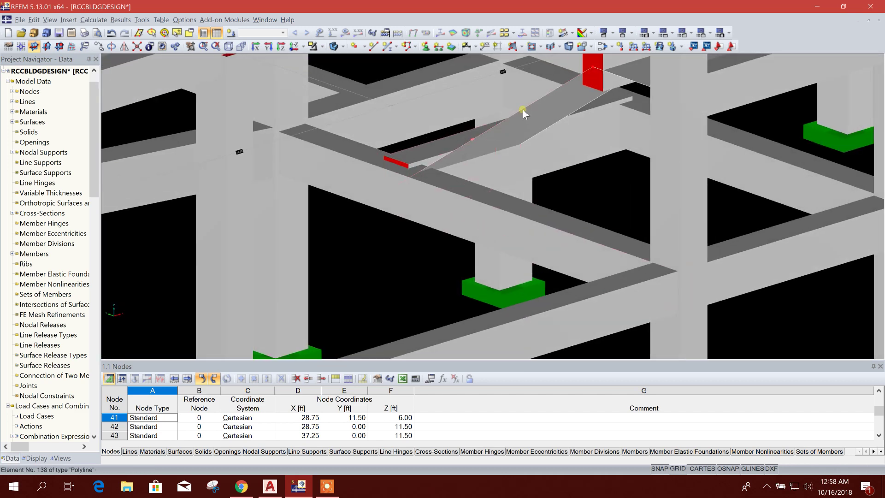
middle_click_drag(523, 111, 491, 186)
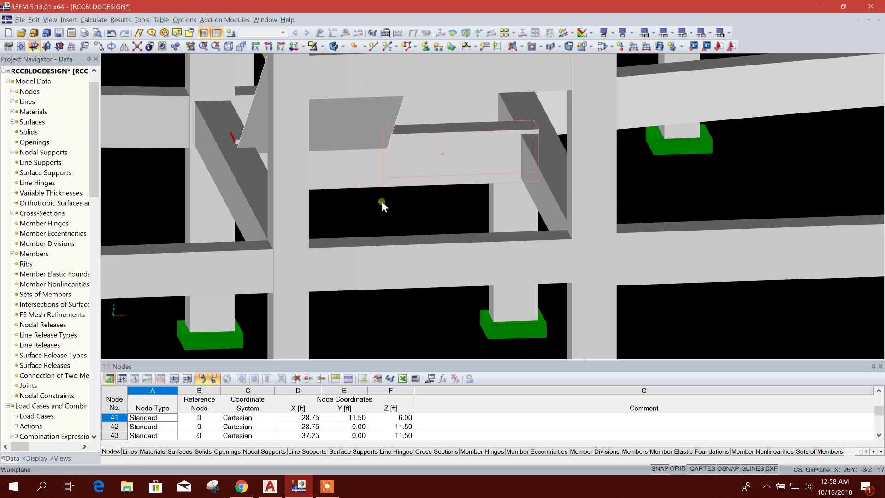
middle_click_drag(382, 204, 451, 257, "ctrl")
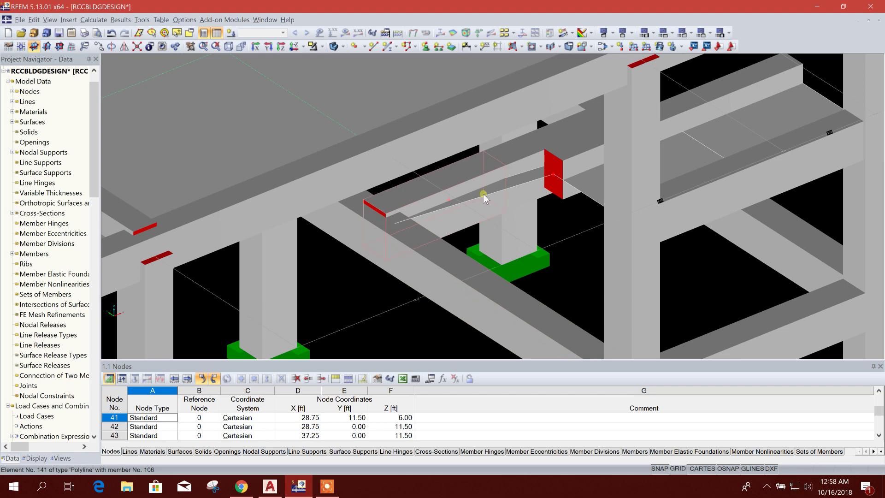
scroll(470, 227, "down", 1)
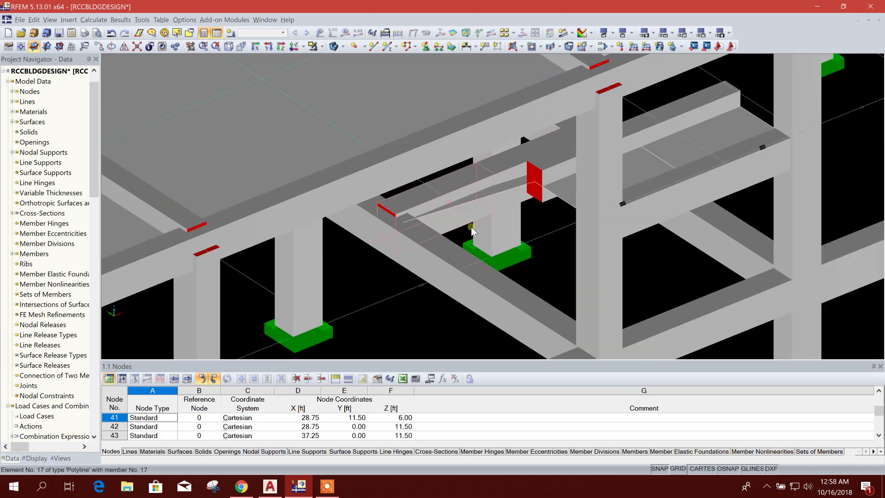
middle_click_drag(470, 227, 551, 226, "ctrl")
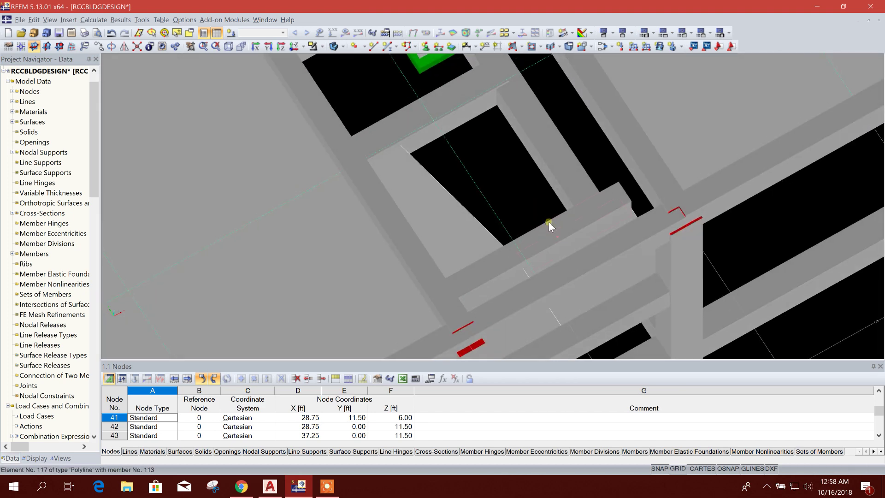
key("Delete")
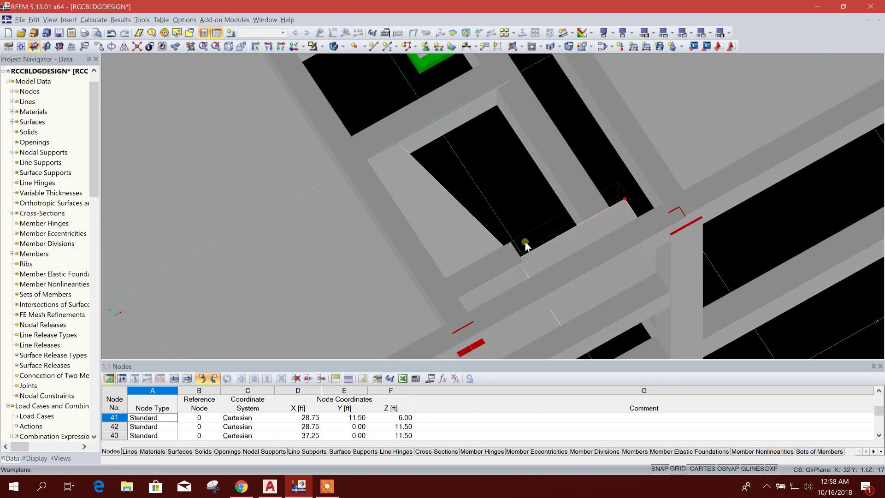
left_click(509, 250)
key("Delete")
middle_click_drag(538, 223, 564, 197)
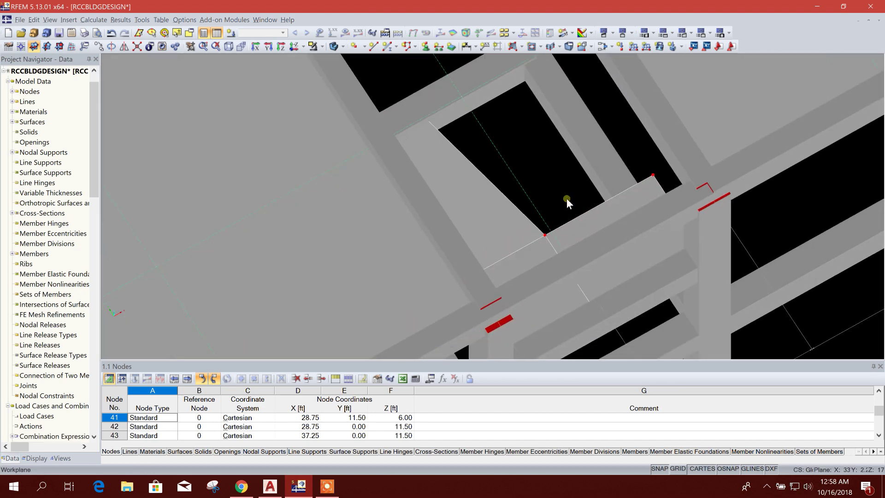
middle_click_drag(482, 160, 451, 252)
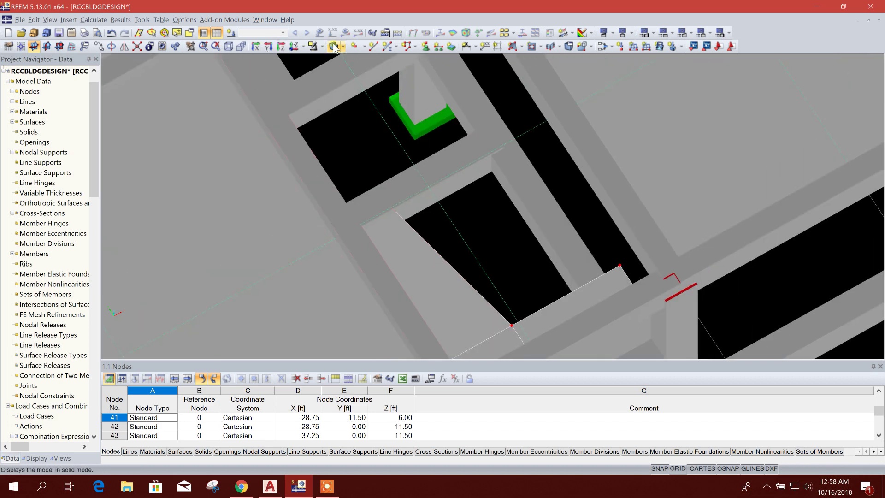
left_click(512, 46)
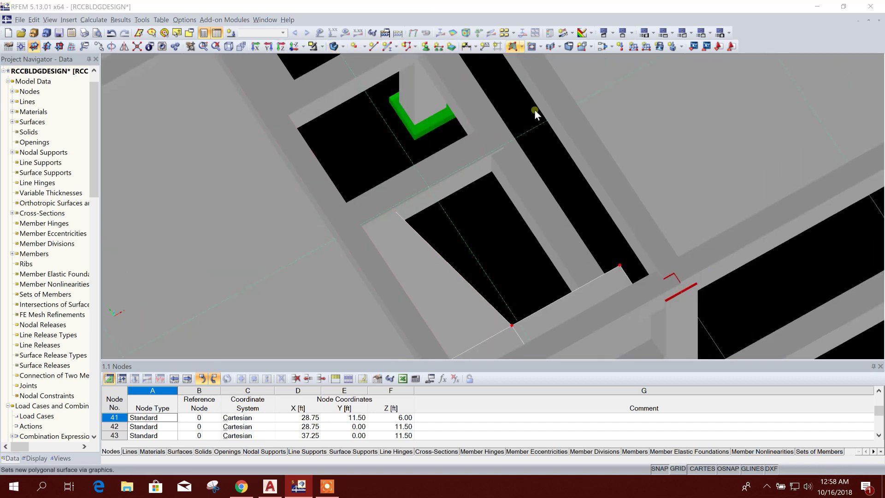
left_click(544, 369)
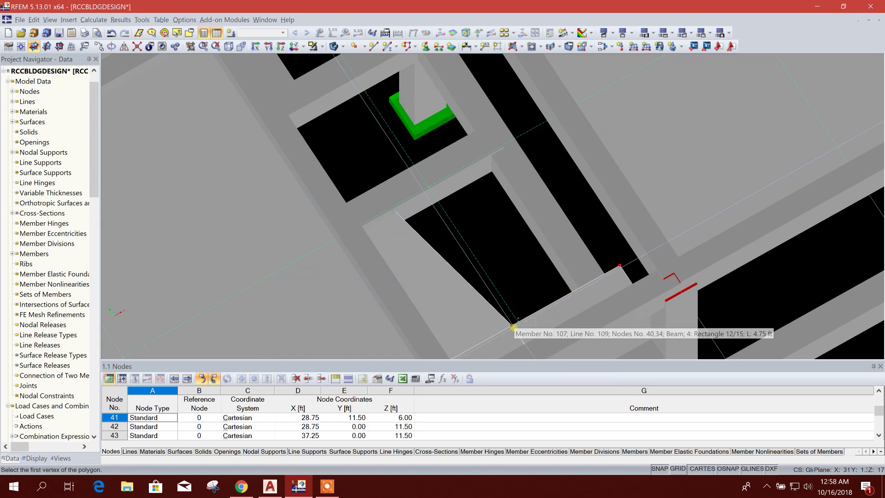
left_click(514, 326)
left_click(620, 265)
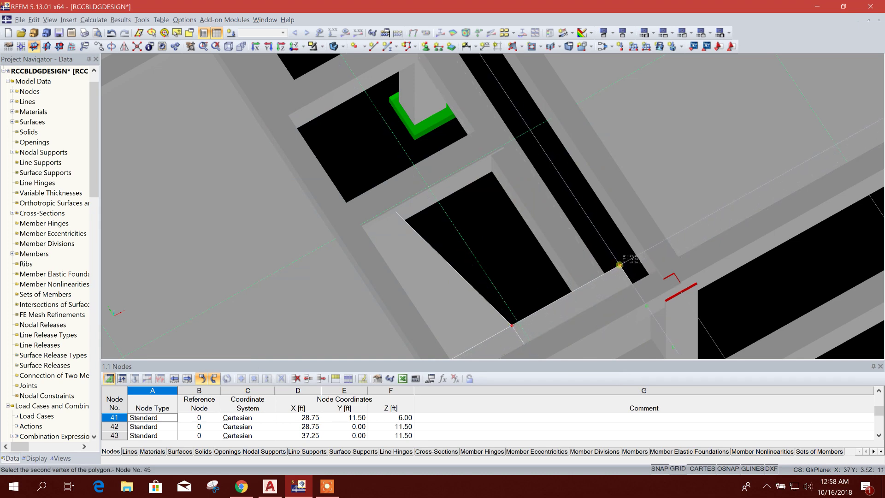
middle_click_drag(483, 178, 472, 262)
scroll(437, 170, "down", 1)
right_click(395, 112)
Copy both segments of the lower cross beam once, vertically up to the roof level above the stairwell.
middle_click_drag(419, 280, 451, 256)
left_click(482, 193)
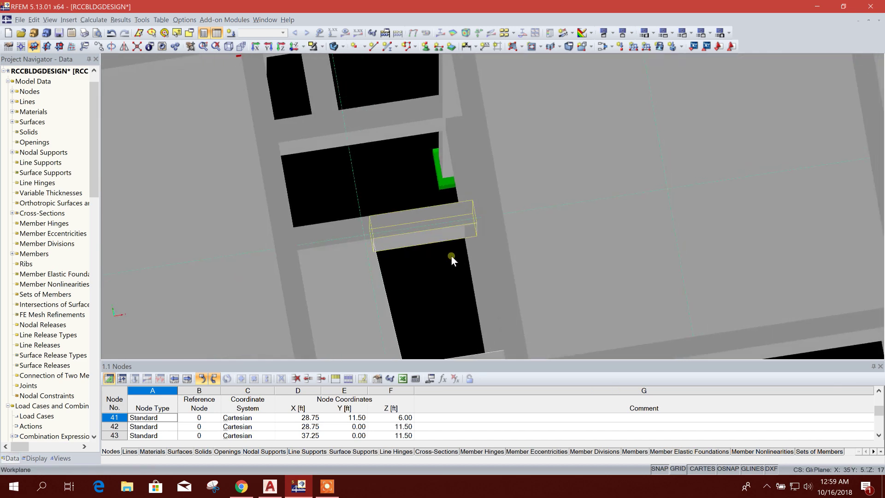
left_click(340, 221)
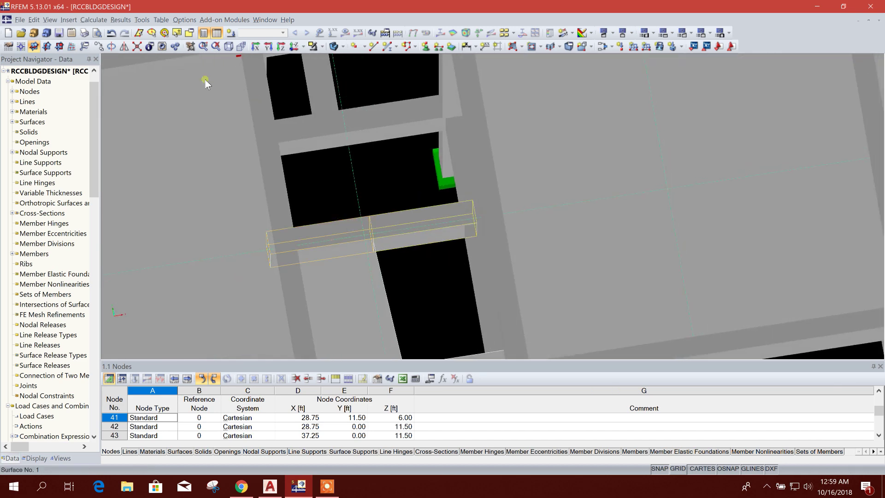
left_click(99, 46)
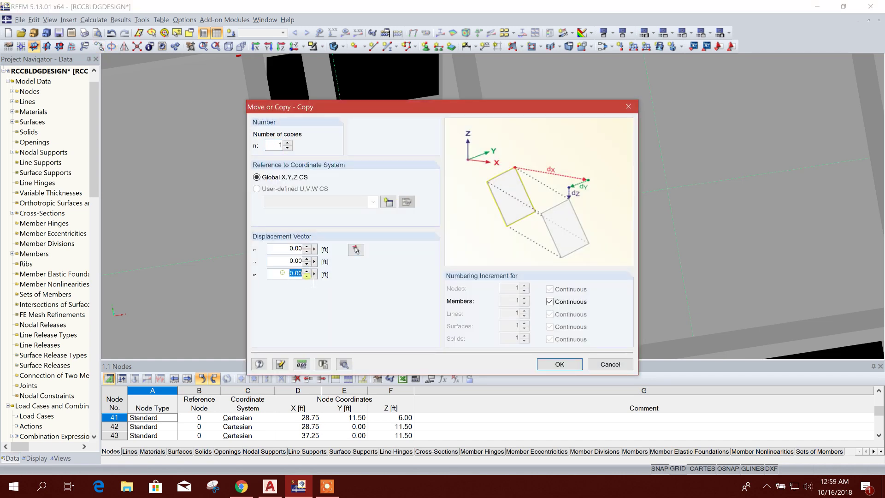
left_click(557, 364)
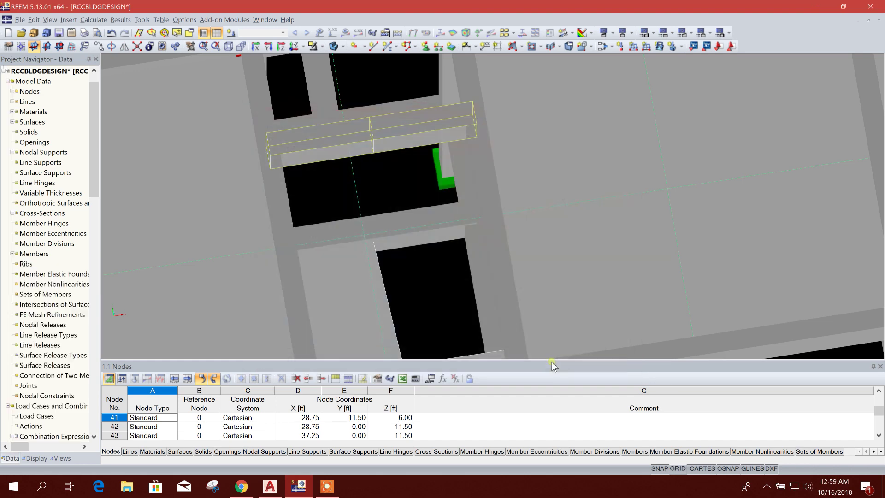
Model the upper stair flight as a polygonal concrete surface joining the free half of the landing's inner edge to half of the roof-level cross beam.
scroll(467, 234, "up", 3)
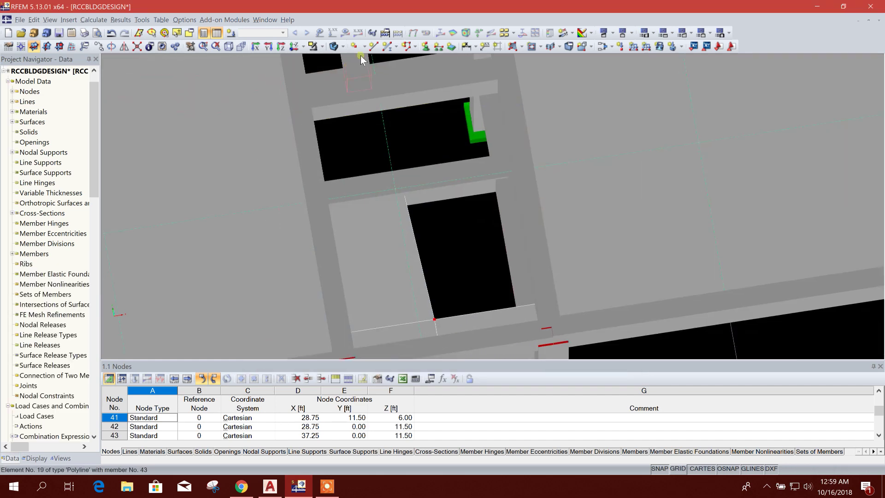
left_click(524, 47)
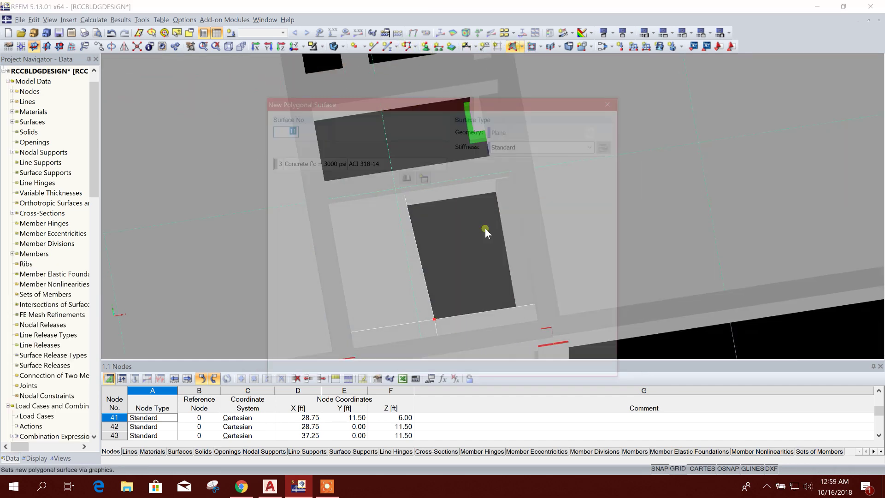
left_click(549, 369)
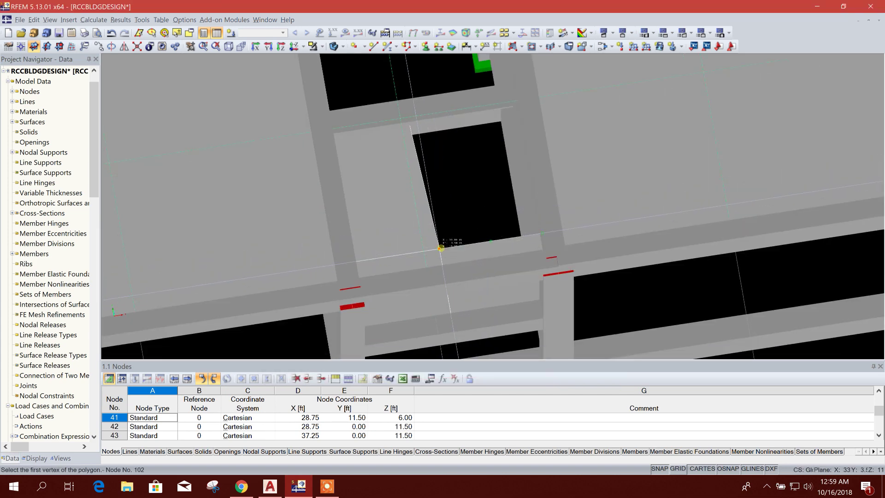
left_click(440, 249)
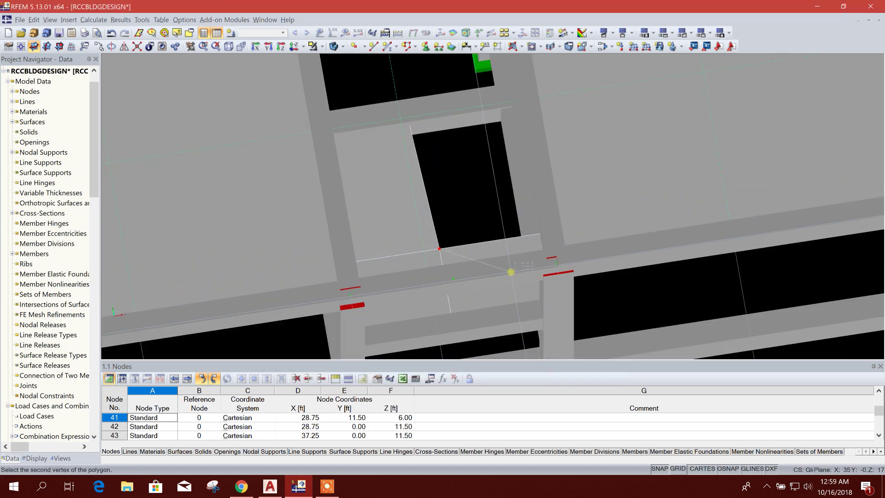
middle_click_drag(510, 272, 622, 213, "ctrl")
left_click(631, 184)
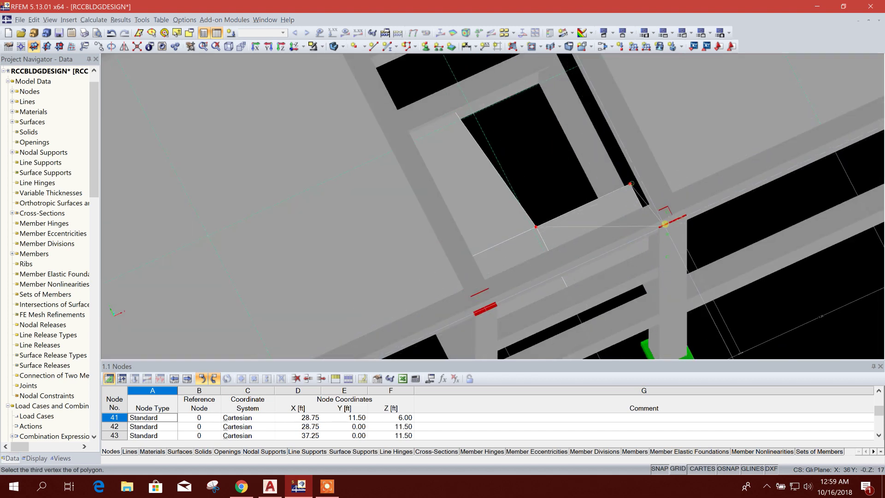
middle_click_drag(557, 150, 518, 284)
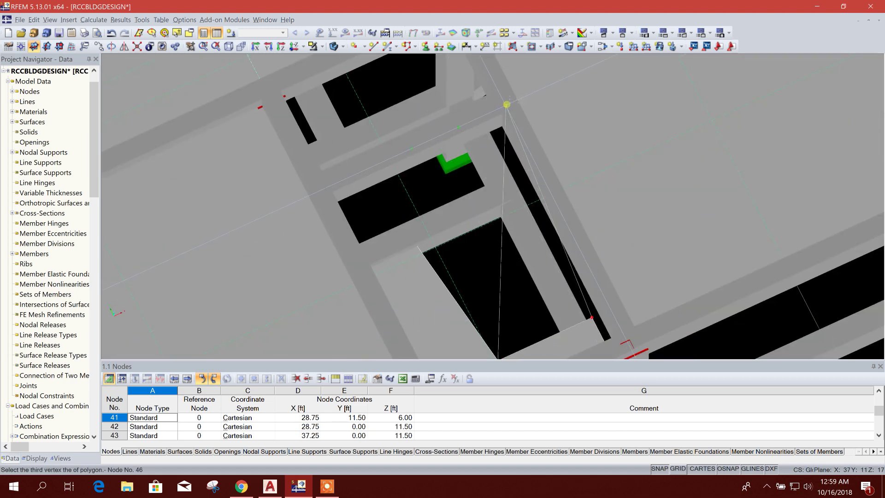
left_click(504, 107)
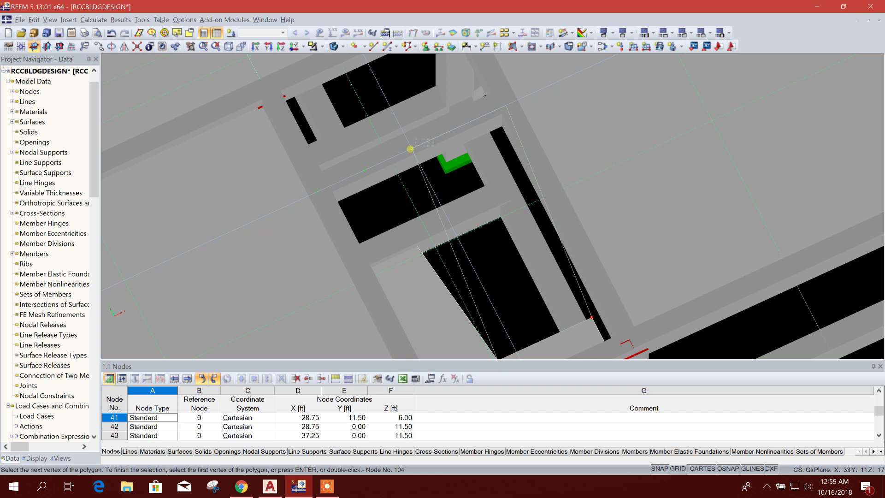
left_click(410, 149)
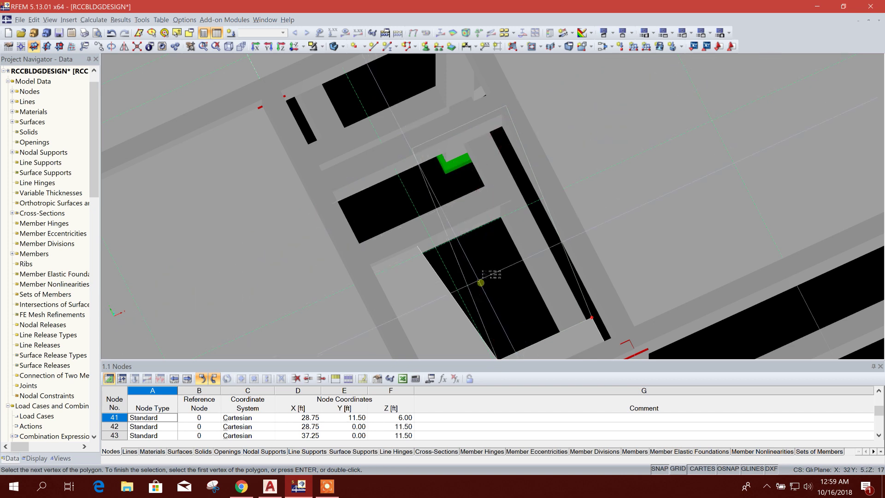
middle_click_drag(444, 257, 444, 176)
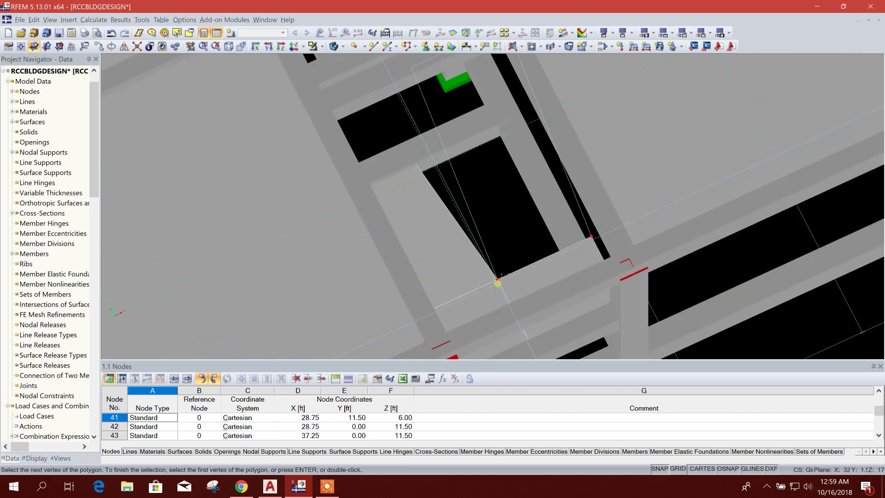
left_click(497, 280)
scroll(462, 212, "down", 2)
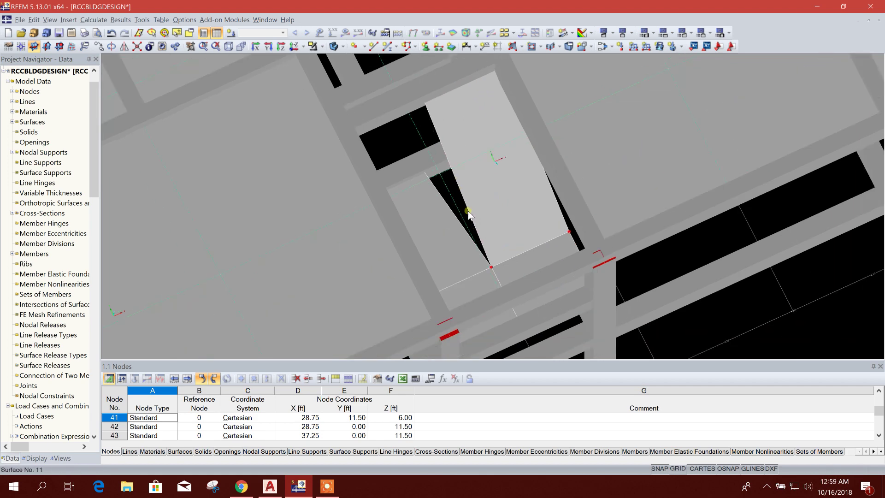
Fill the roof opening between the copied cross beam and the beam behind it with two 7.50 in rectangular concrete surfaces, one per half.
middle_click_drag(677, 262, 455, 207, "ctrl")
middle_click_drag(519, 235, 572, 288)
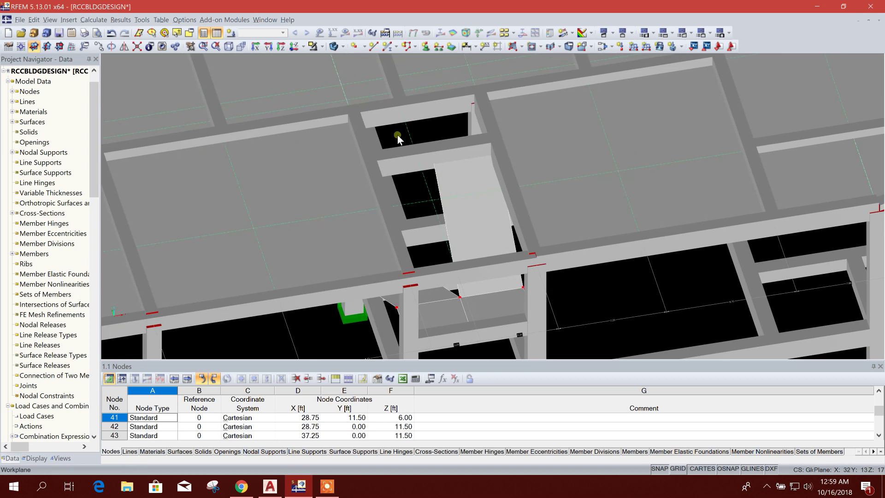
middle_click_drag(399, 137, 400, 165)
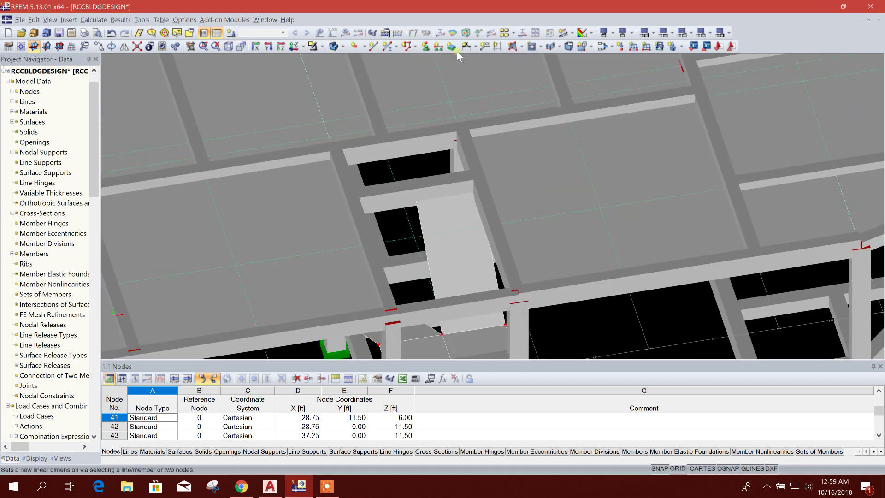
middle_click_drag(378, 161, 376, 194)
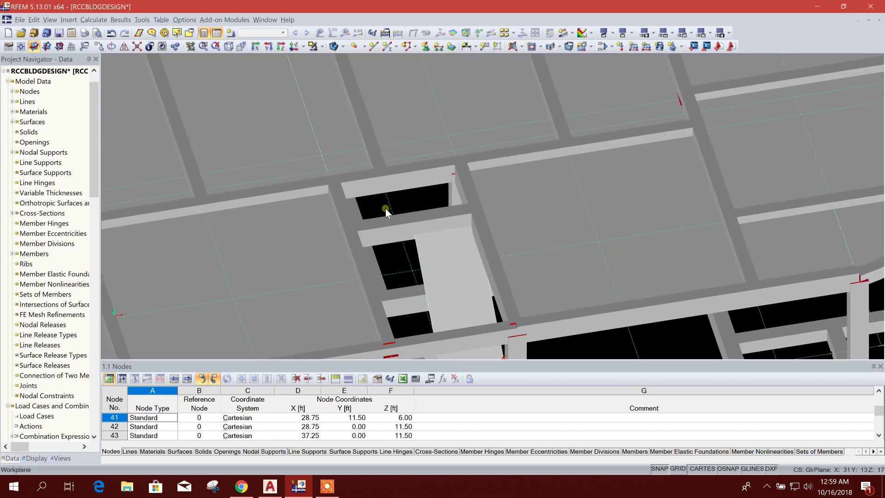
left_click(520, 47)
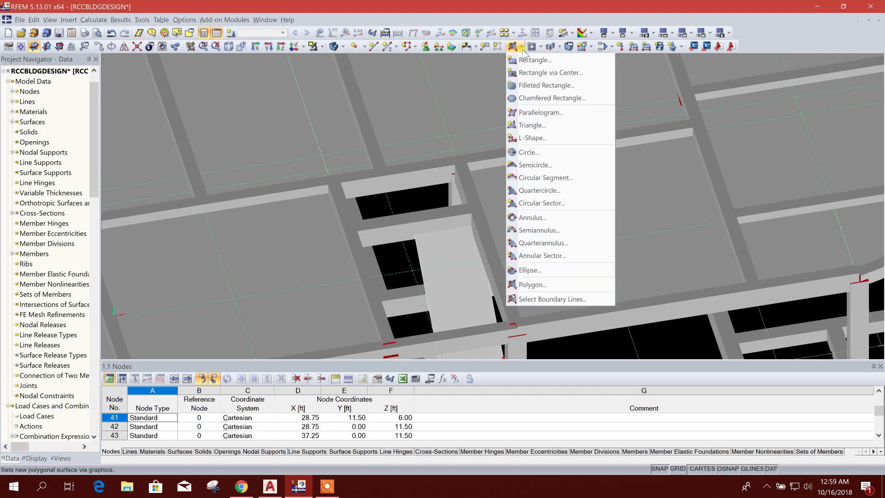
left_click(534, 61)
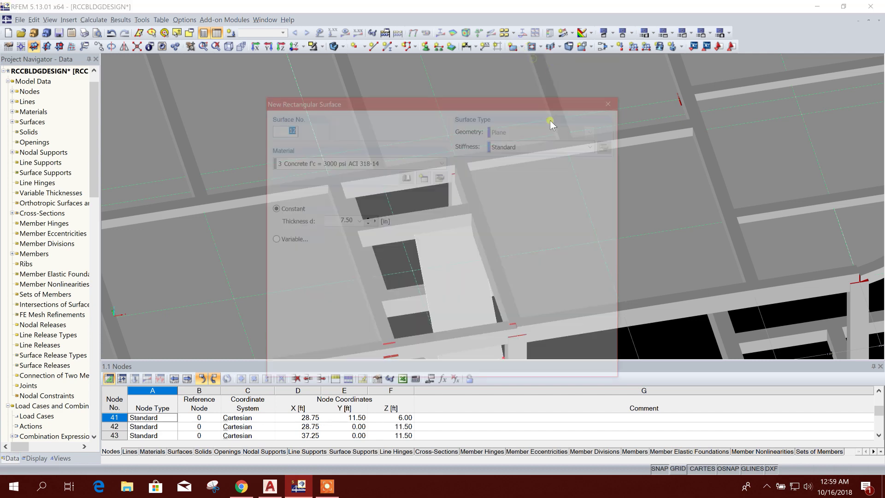
left_click(549, 368)
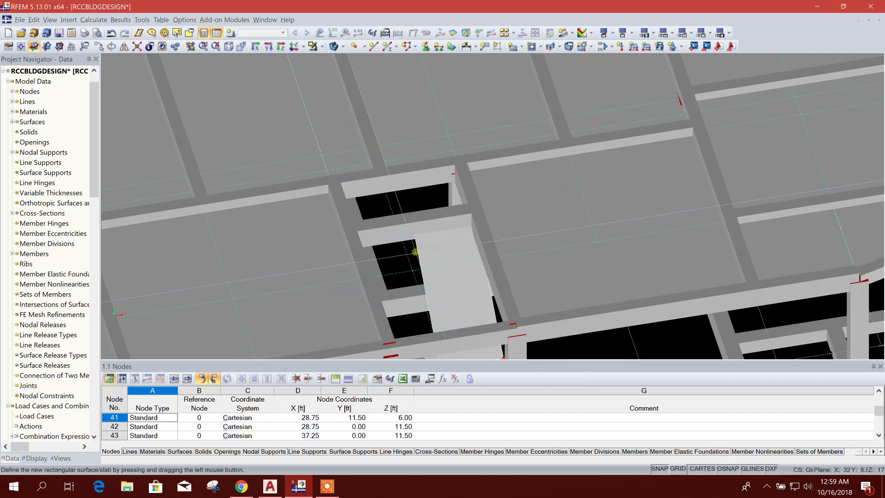
scroll(319, 181, "up", 3)
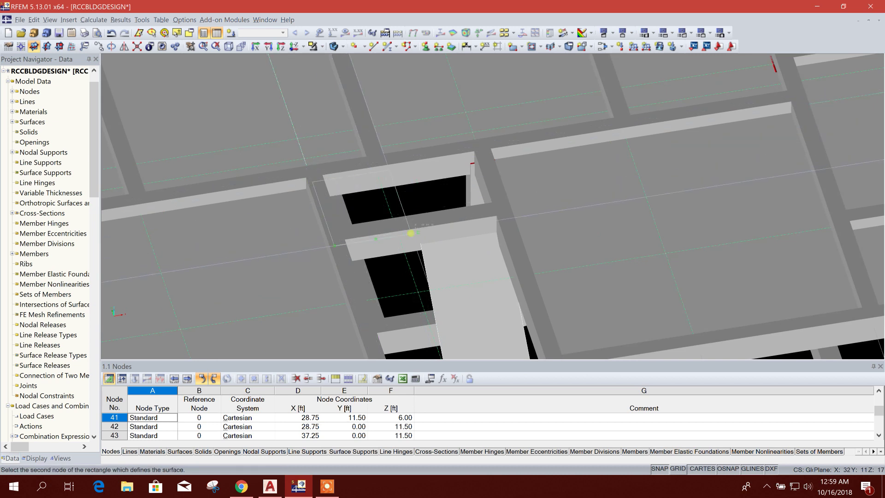
left_click(418, 235)
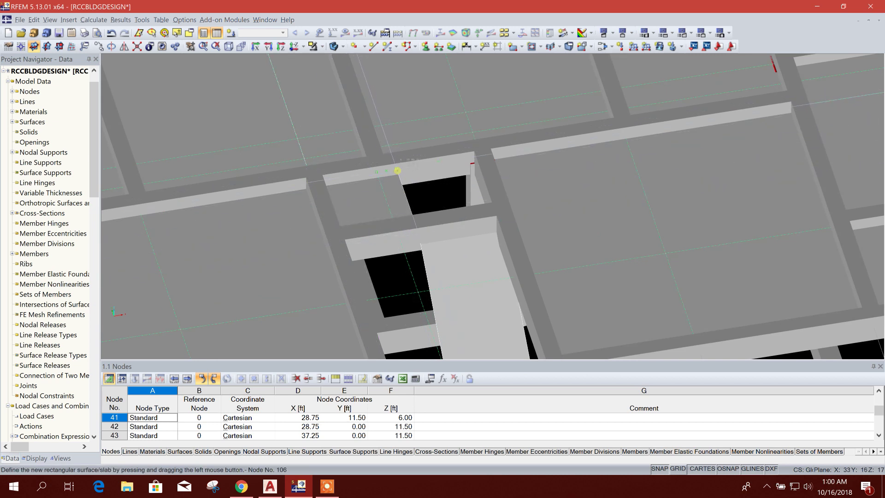
left_click(397, 171)
left_click(490, 220)
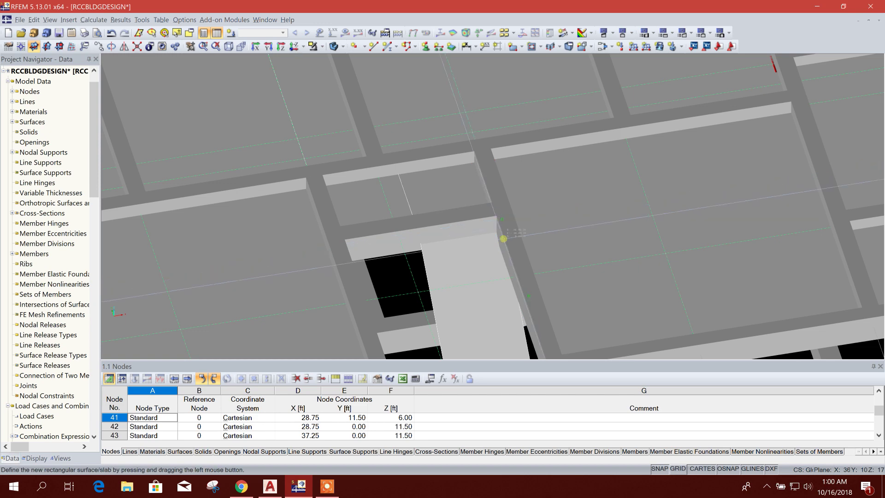
scroll(414, 178, "down", 5)
middle_click_drag(530, 291, 468, 241, "ctrl")
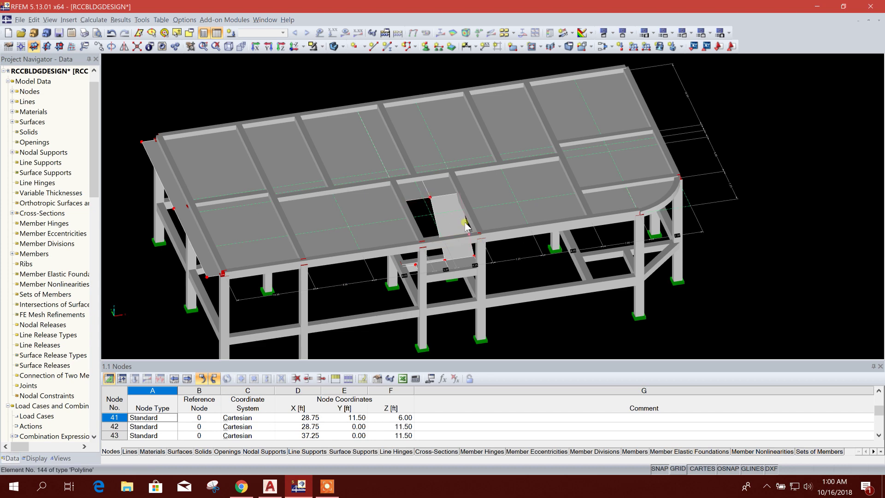
mouse_move(511, 300)
middle_mouse_down("ctrl")
mouse_move(330, 247)
mouse_move(473, 321)
mouse_move(649, 286)
mouse_move(466, 277)
mouse_move(423, 298)
mouse_move(501, 308)
middle_mouse_up("ctrl")
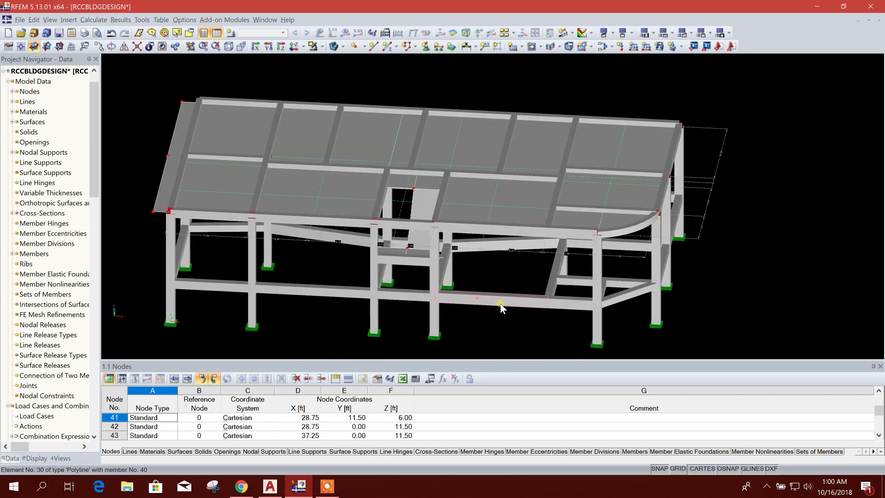
middle_click_drag(418, 325, 585, 330, "ctrl")
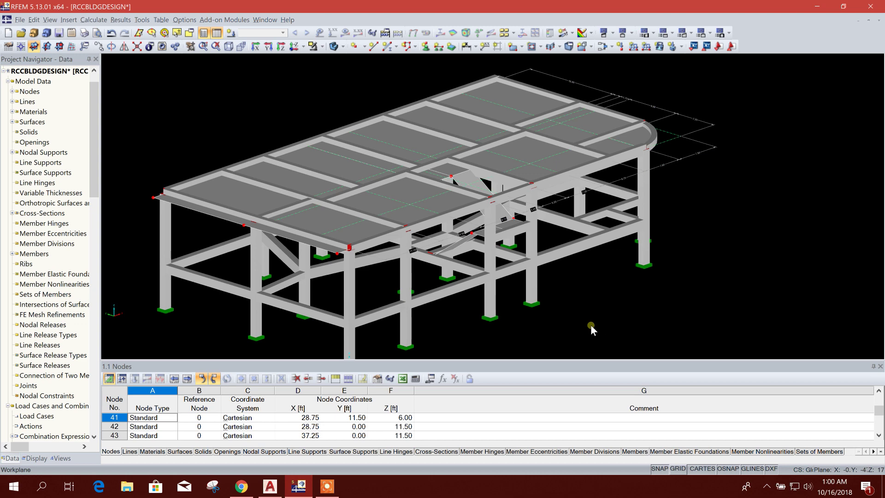
middle_click_drag(590, 324, 595, 305, "ctrl")
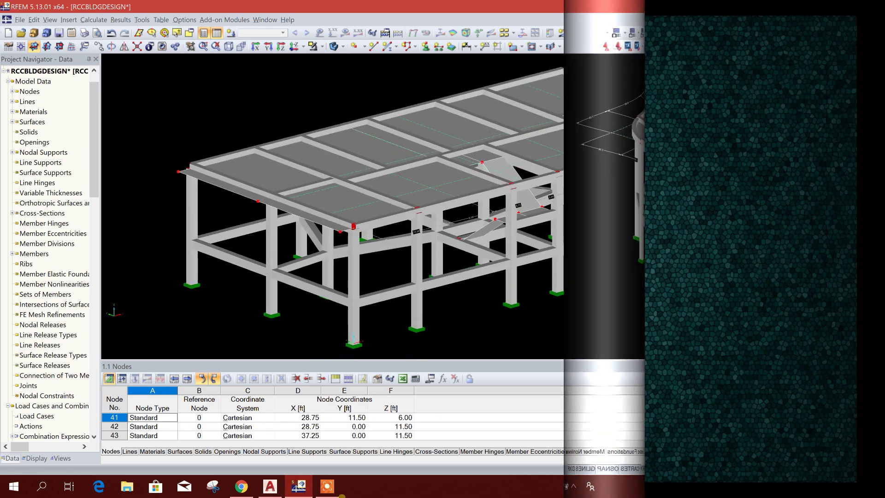